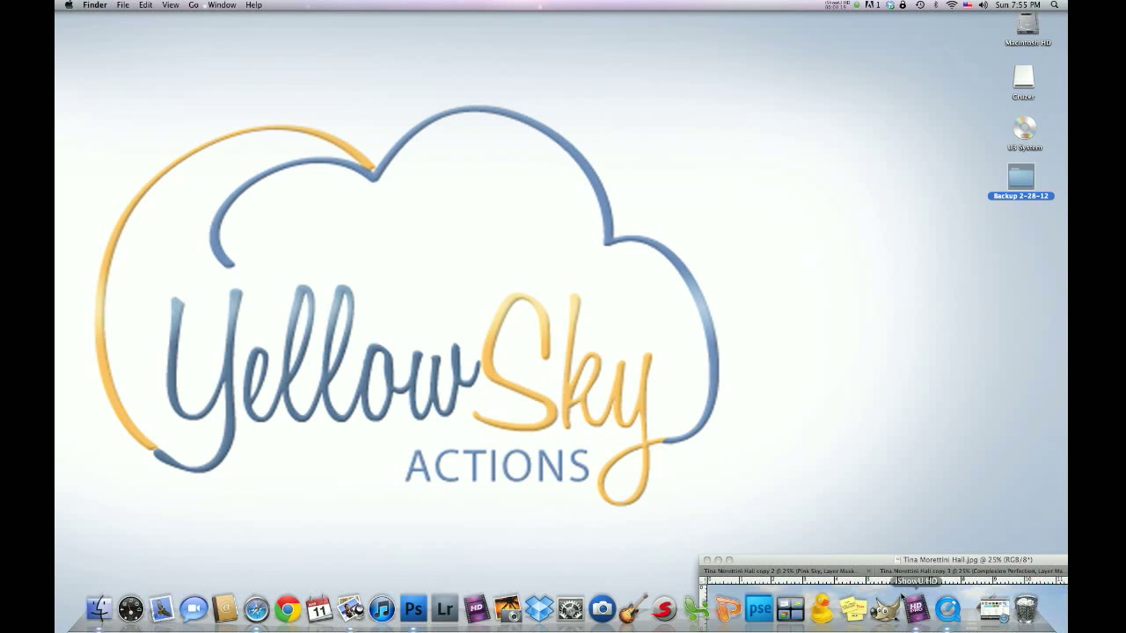
# - Bring the photo window into full view and compare the original photo with the edited copy 3
pyautogui.moveTo(886, 562); pyautogui.dragTo(528, 257)
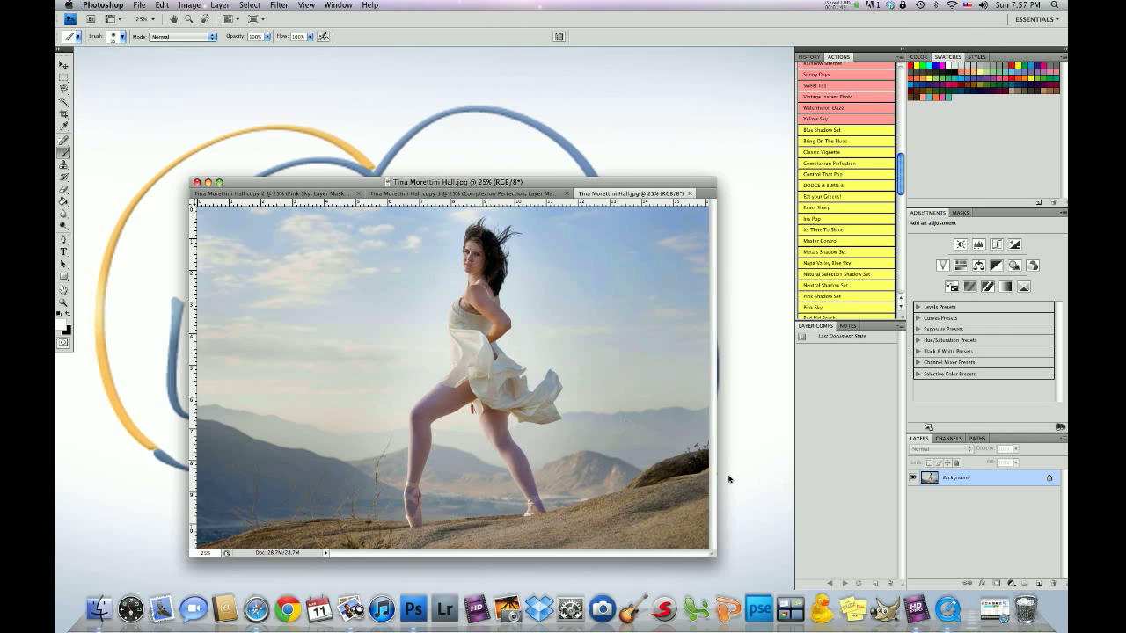
pyautogui.click(502, 197)
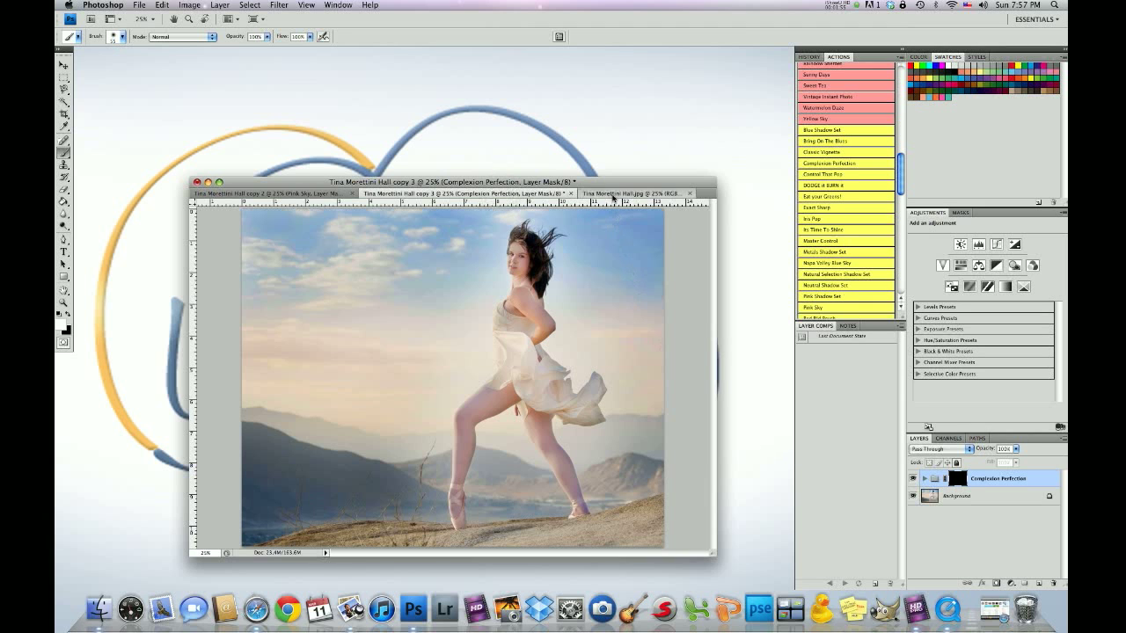
pyautogui.click(613, 195)
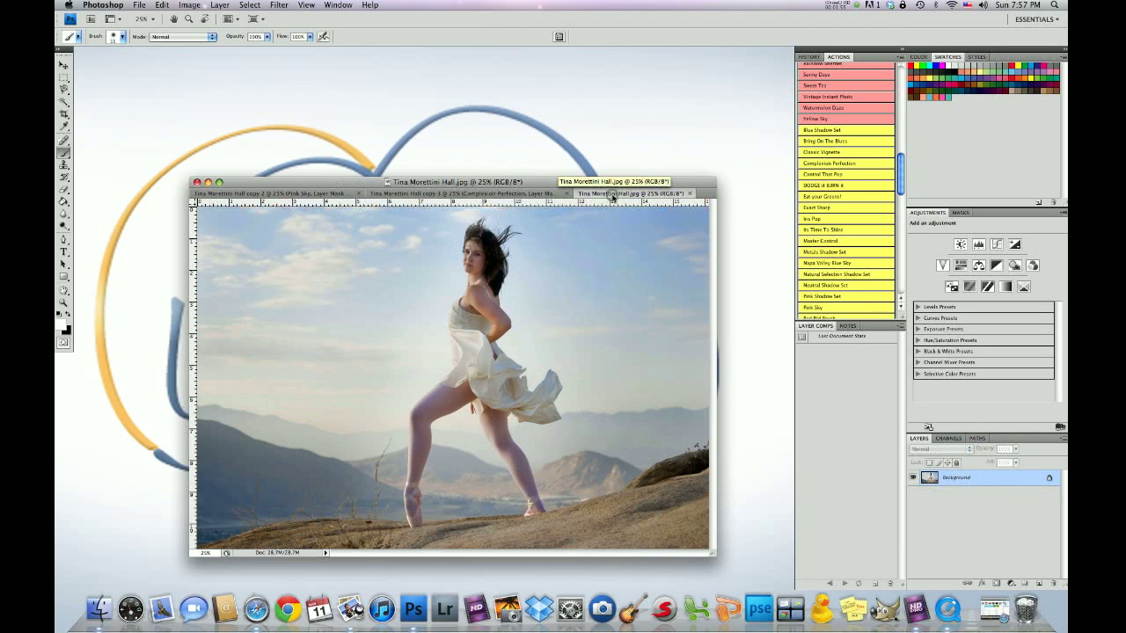
pyautogui.click(463, 195)
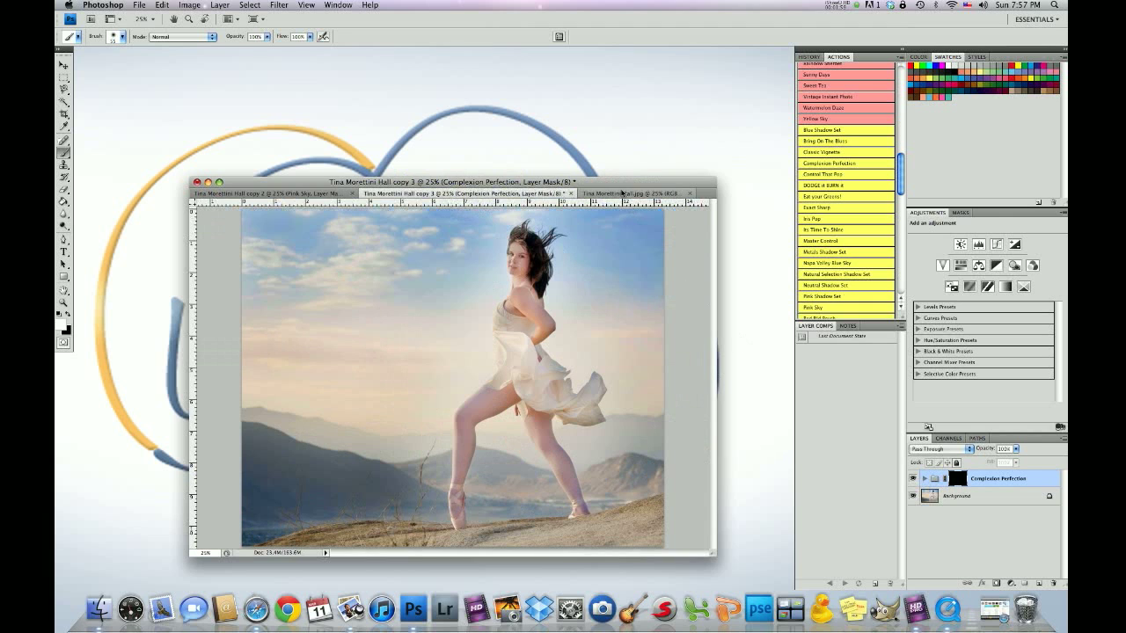
pyautogui.click(622, 192)
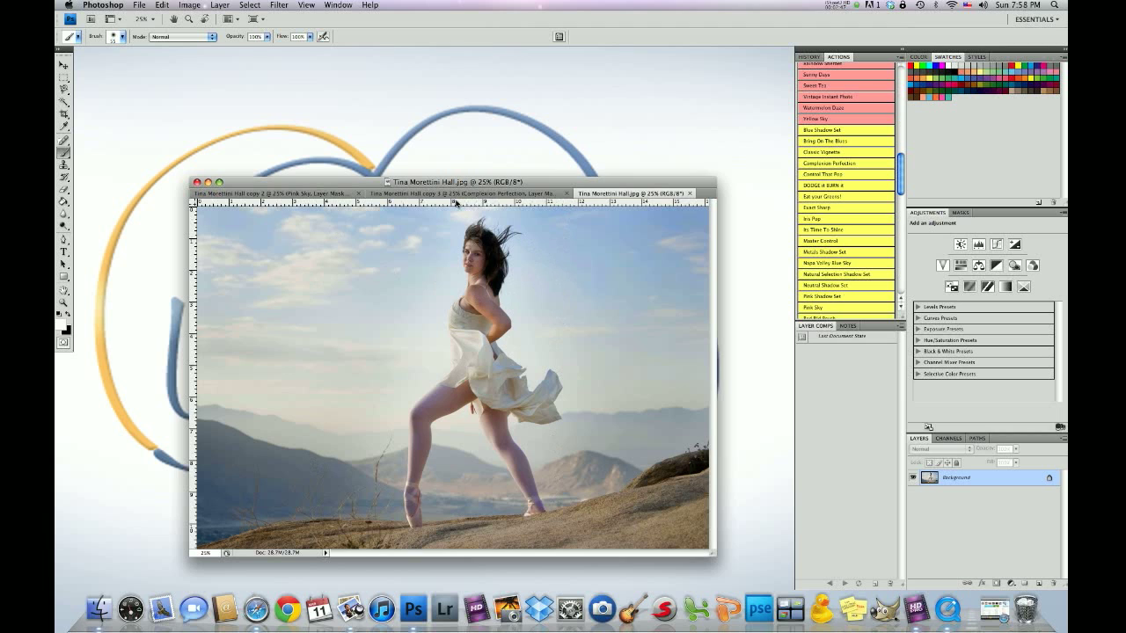
pyautogui.click(454, 194)
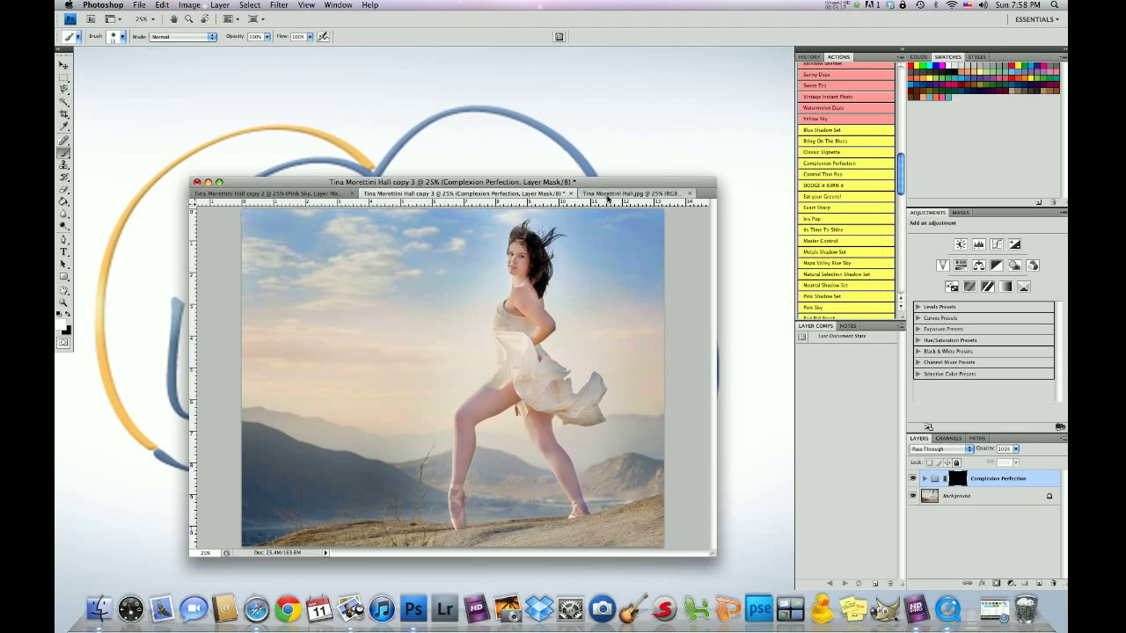
pyautogui.click(606, 194)
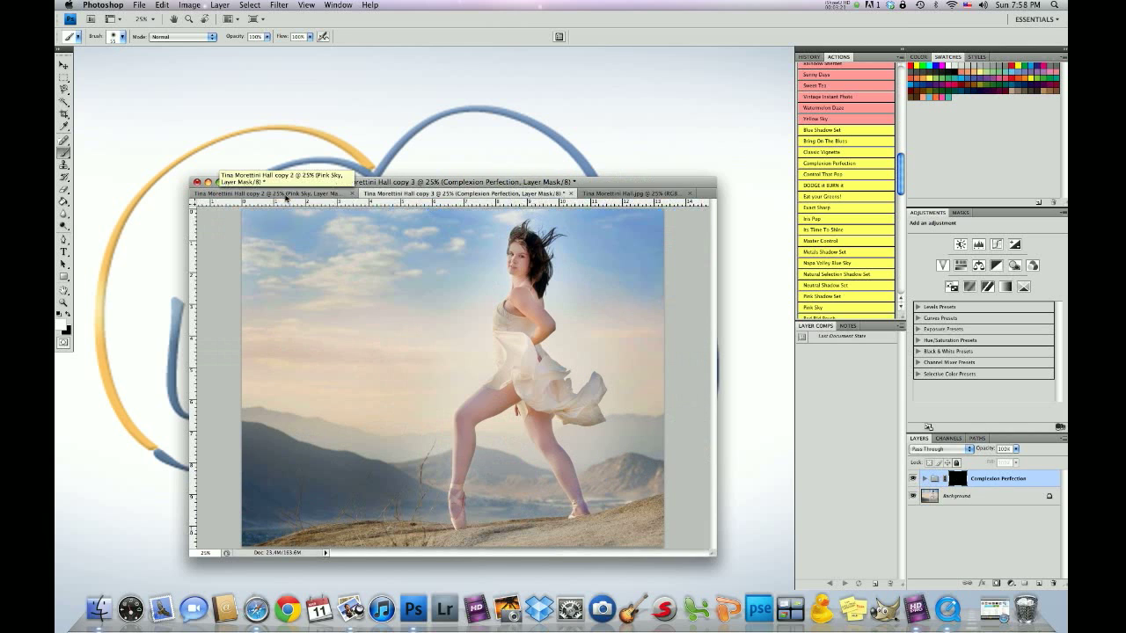
# - Switch to the copy 2 document and make its Its Time To Shine layer group visible
pyautogui.click(284, 193)
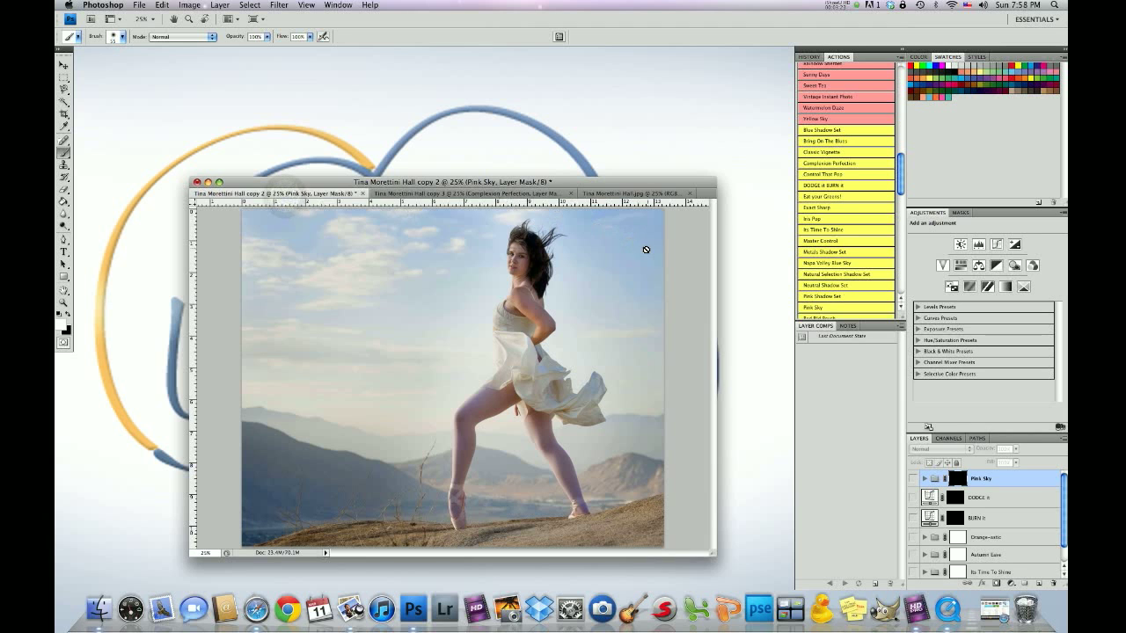
pyautogui.moveTo(486, 183); pyautogui.dragTo(489, 152)
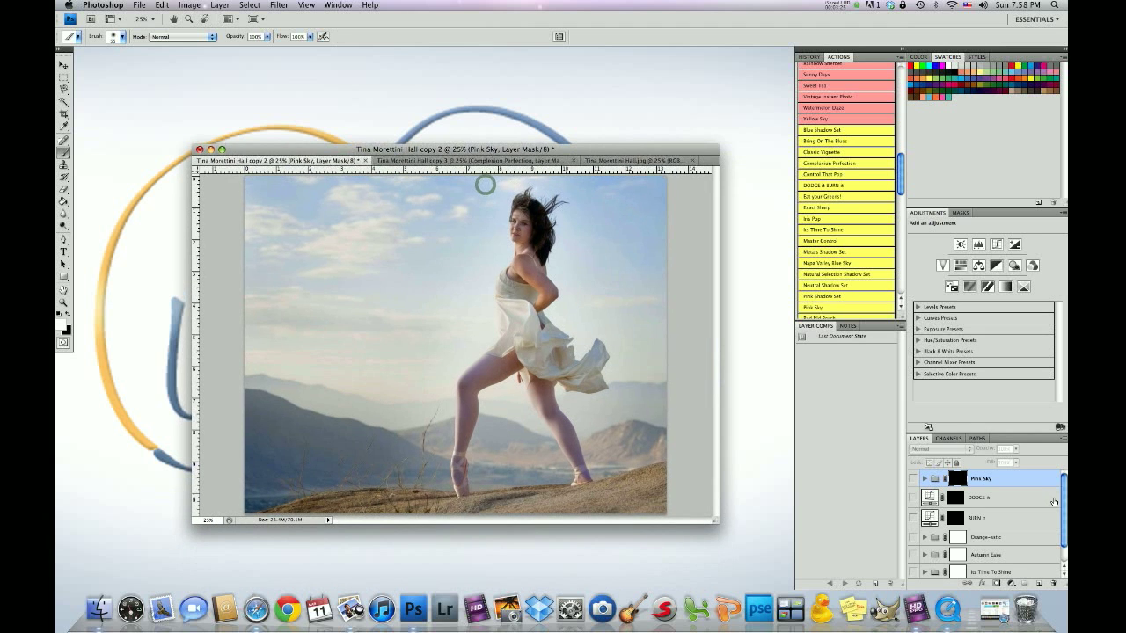
pyautogui.scroll(-2, 1020, 528)
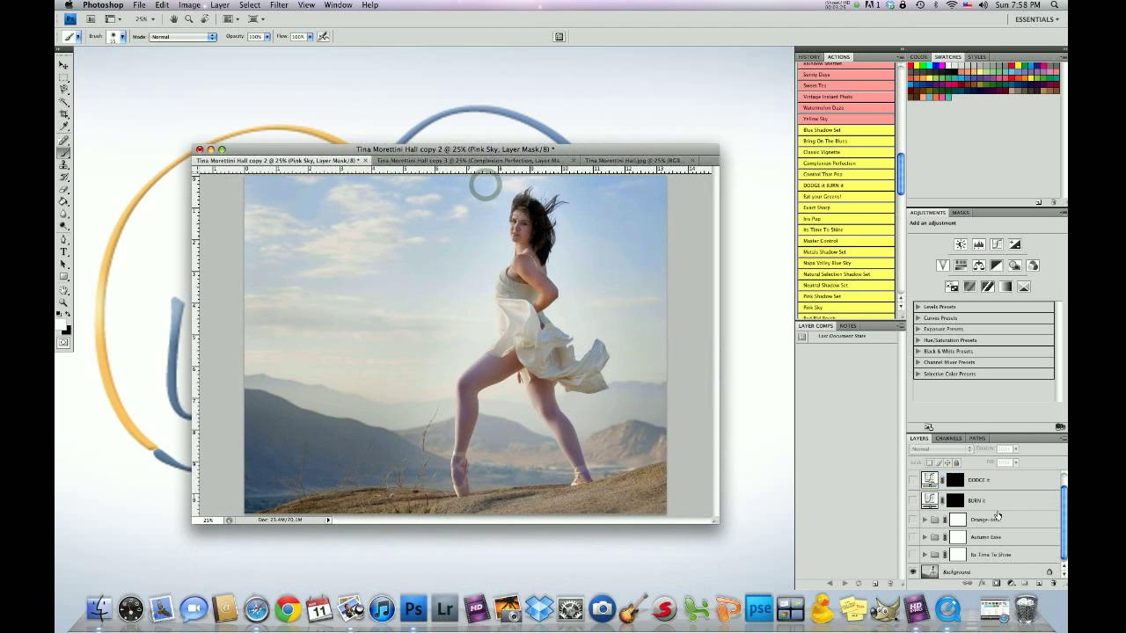
pyautogui.click(912, 553)
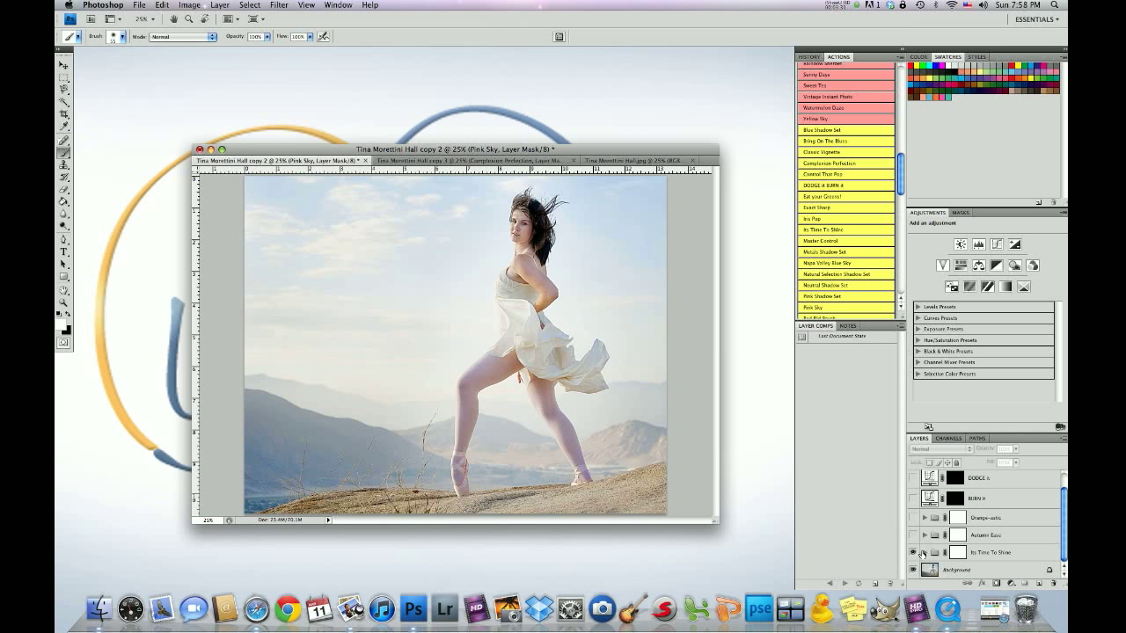
# - Expand the Its Time To Shine group and mask the Shine Sharp layer off the sky and mountains with a large black brush
pyautogui.click(922, 553)
pyautogui.scroll(-3, 972, 552)
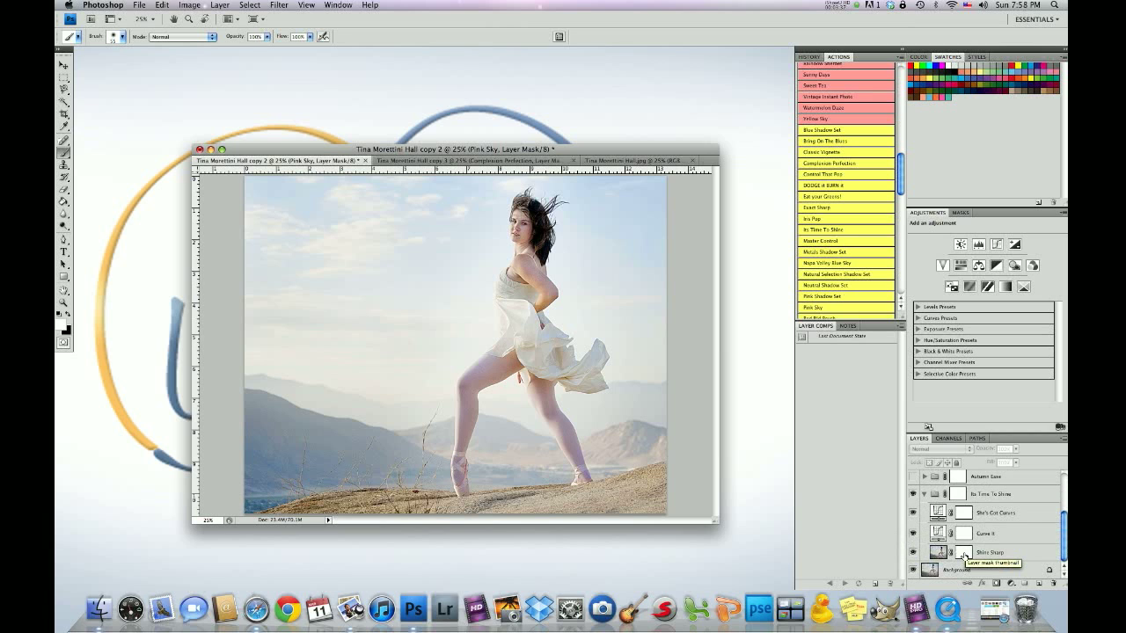
pyautogui.click(964, 554)
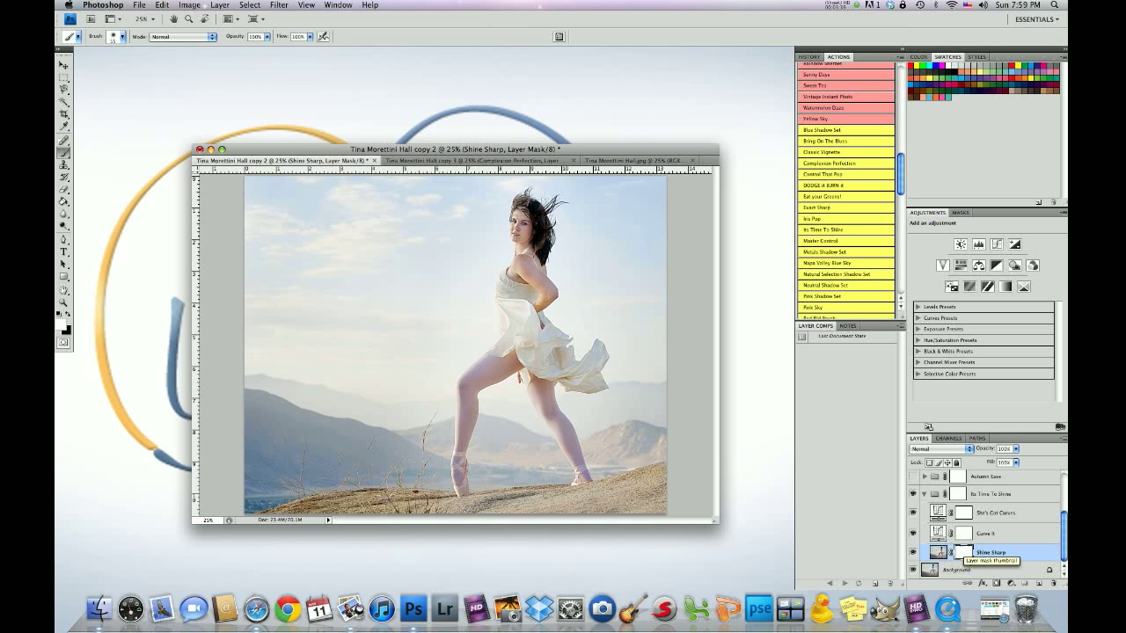
pyautogui.click(69, 313)
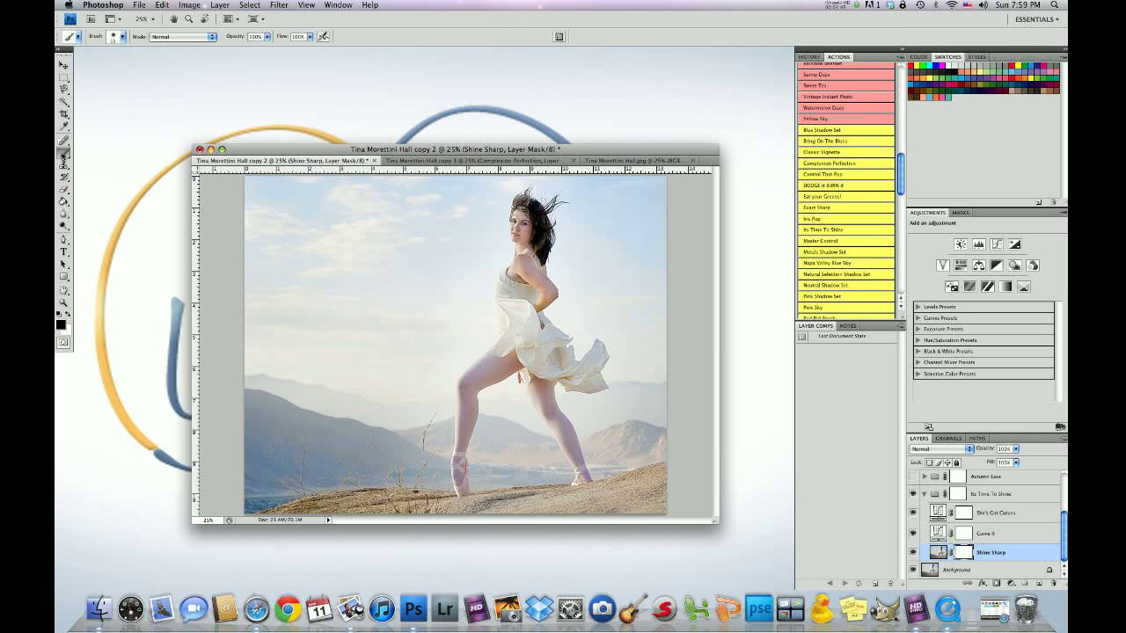
pyautogui.click(117, 38)
pyautogui.moveTo(97, 66); pyautogui.dragTo(164, 68)
pyautogui.moveTo(426, 224)
pyautogui.mouseDown()
pyautogui.moveTo(312, 217)
pyautogui.moveTo(306, 277)
pyautogui.moveTo(354, 307)
pyautogui.mouseUp()
pyautogui.moveTo(366, 322); pyautogui.dragTo(316, 370)
pyautogui.moveTo(319, 377)
pyautogui.mouseDown()
pyautogui.moveTo(362, 426)
pyautogui.moveTo(305, 444)
pyautogui.moveTo(265, 439)
pyautogui.moveTo(370, 422)
pyautogui.moveTo(259, 417)
pyautogui.moveTo(395, 416)
pyautogui.moveTo(274, 400)
pyautogui.mouseUp()
pyautogui.moveTo(294, 362); pyautogui.dragTo(349, 290)
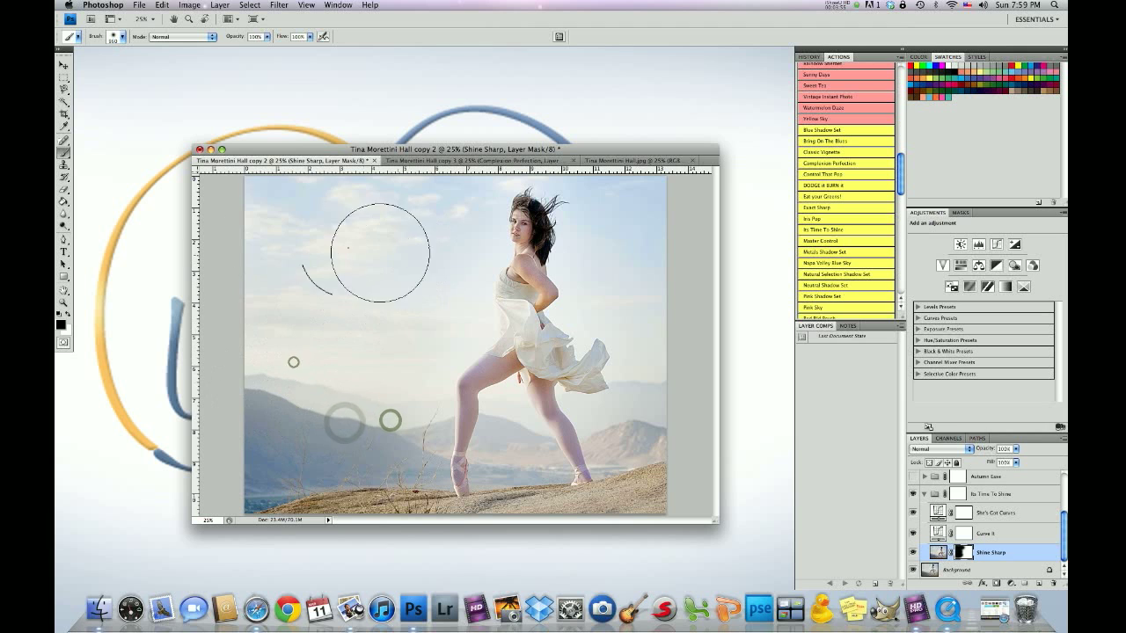
pyautogui.moveTo(348, 248); pyautogui.dragTo(376, 211)
pyautogui.moveTo(331, 207); pyautogui.dragTo(244, 200)
pyautogui.click(612, 190)
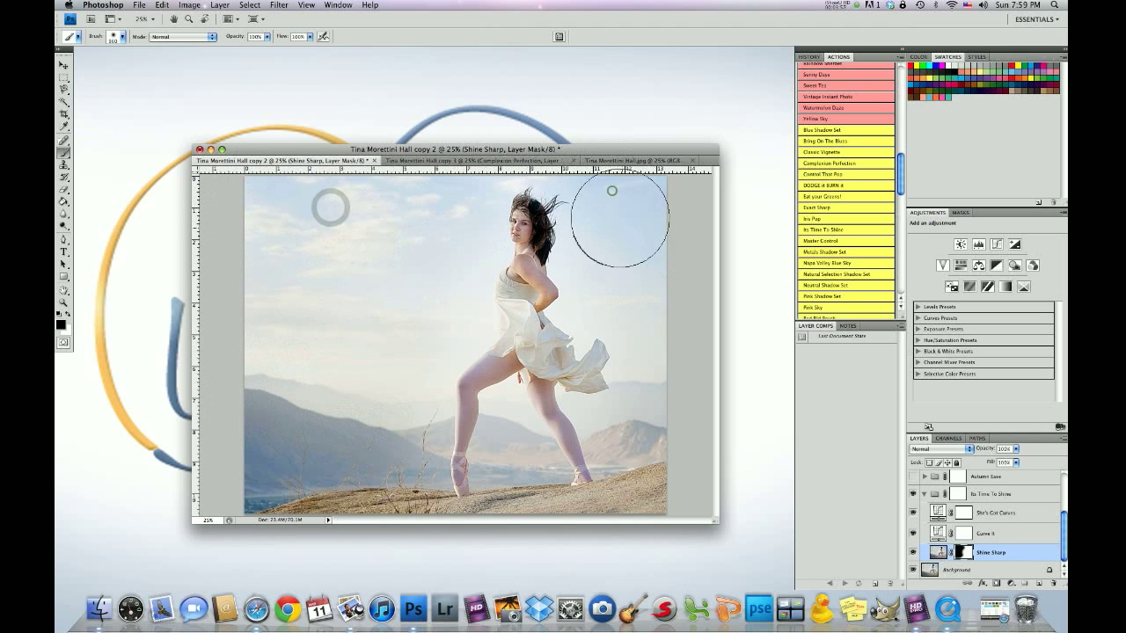
pyautogui.click(643, 418)
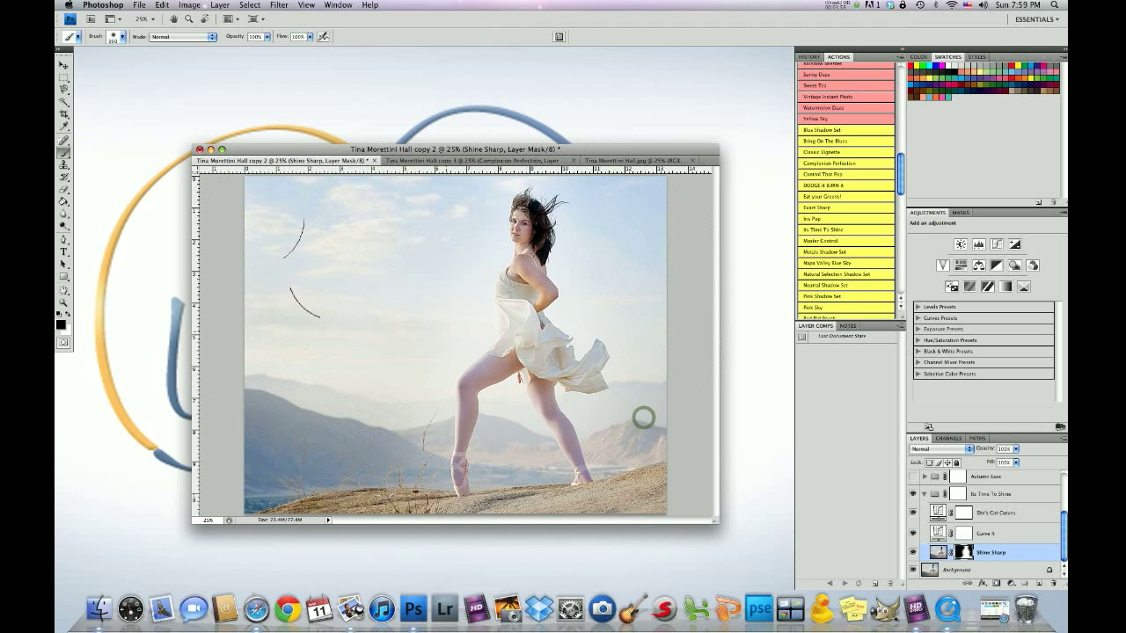
# - Reduce the brush diameter to 442 px and mask Shine Sharp off the background between and beside the dancer's legs
pyautogui.click(121, 37)
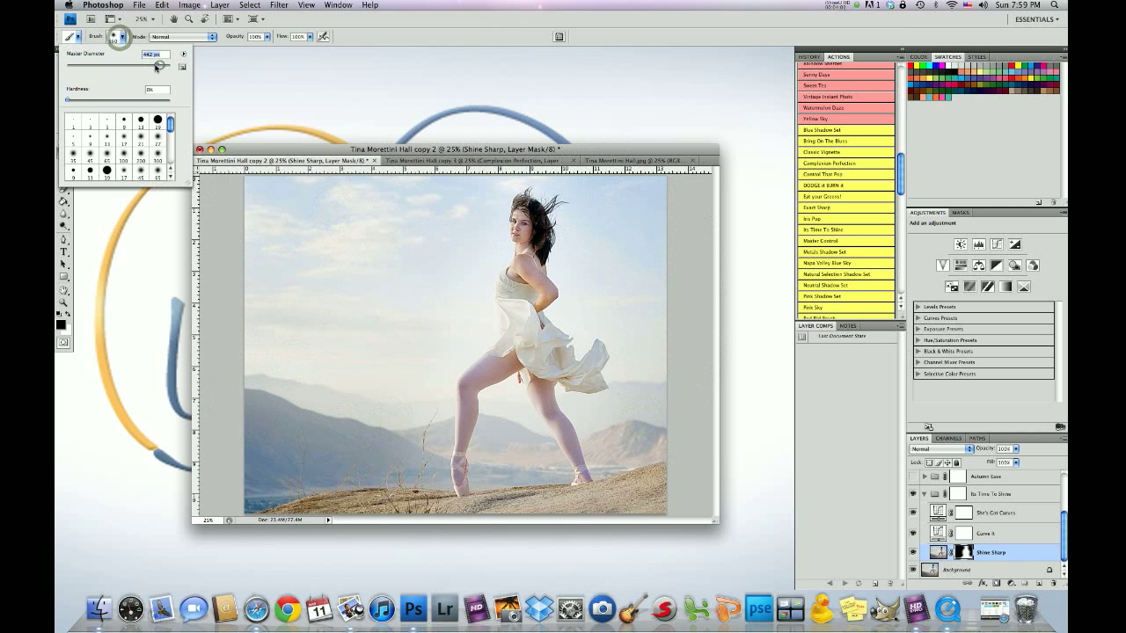
pyautogui.click(504, 425)
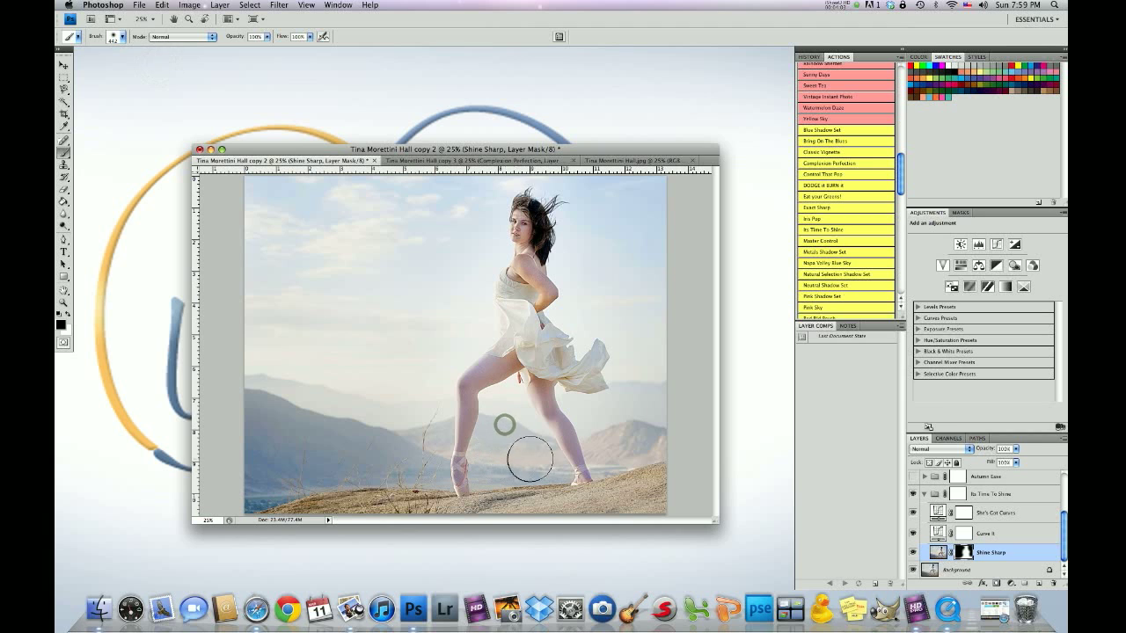
pyautogui.click(606, 441)
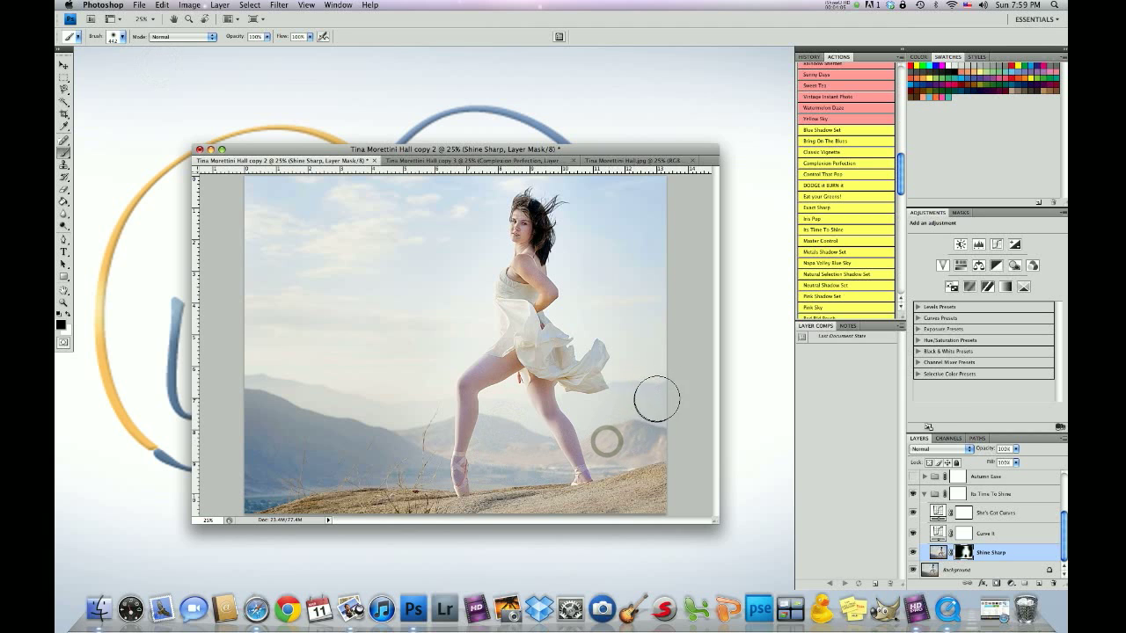
pyautogui.click(423, 426)
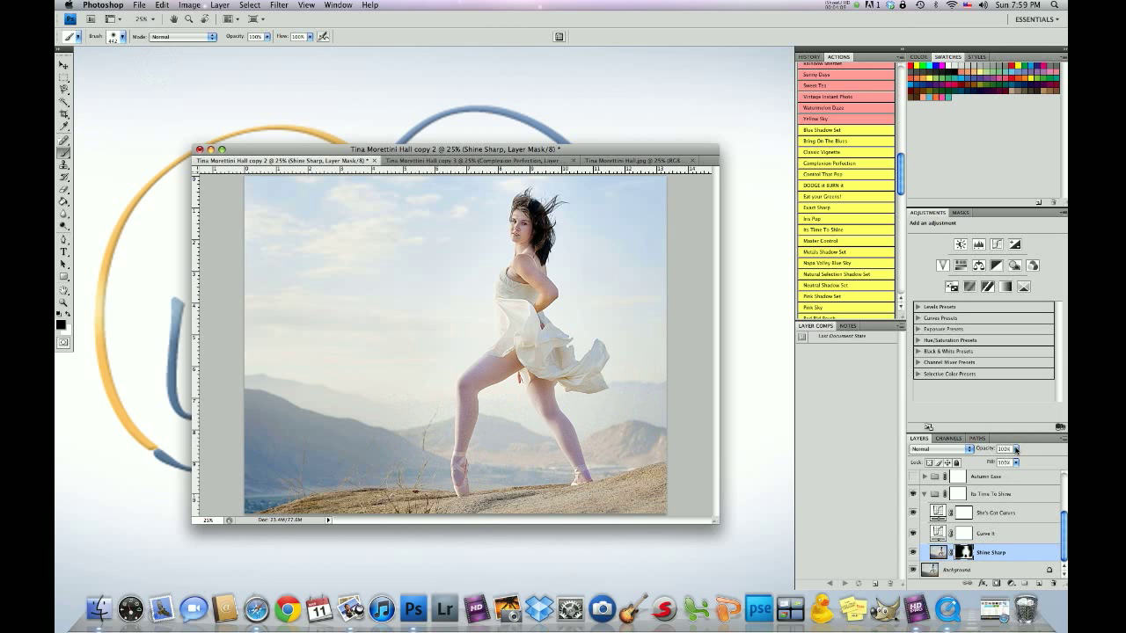
# - Lower the Shine Sharp layer's opacity to 42% and hide the layer
pyautogui.click(1015, 449)
pyautogui.moveTo(1014, 459); pyautogui.dragTo(988, 460)
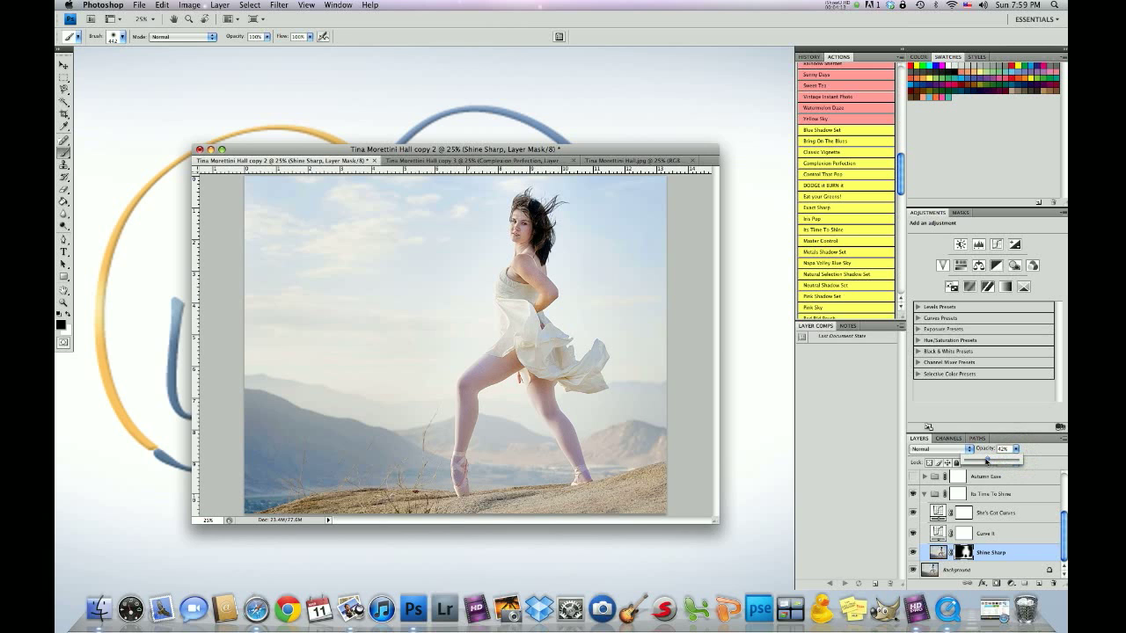
pyautogui.click(912, 552)
# - Set the Its Time To Shine group's opacity to 70% and show the Shine Sharp layer again
pyautogui.click(983, 494)
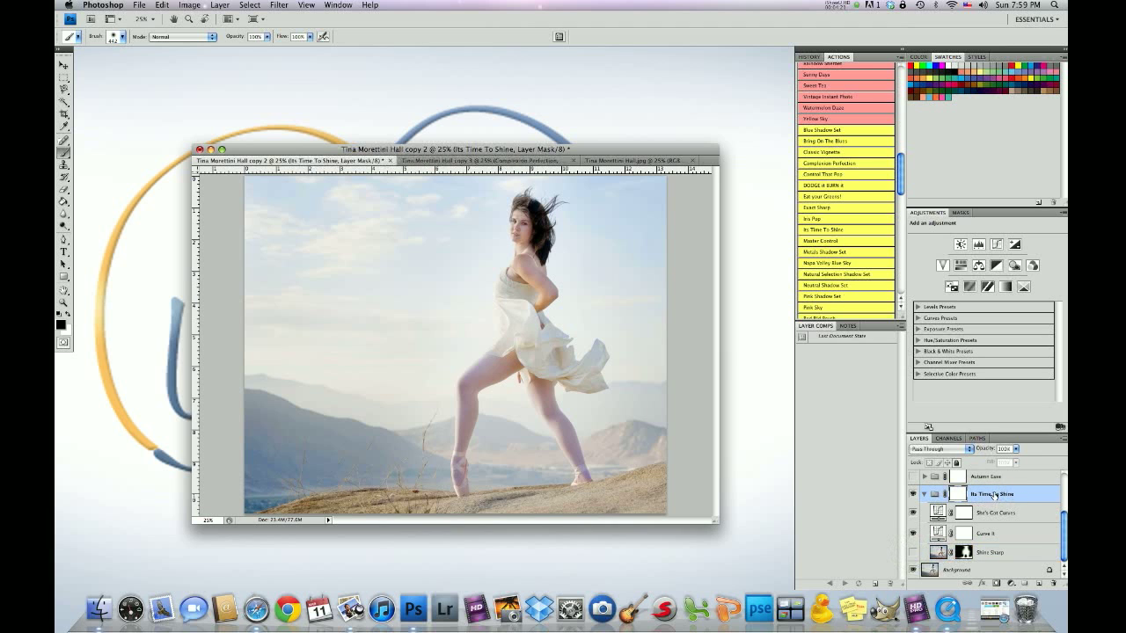
pyautogui.click(1015, 450)
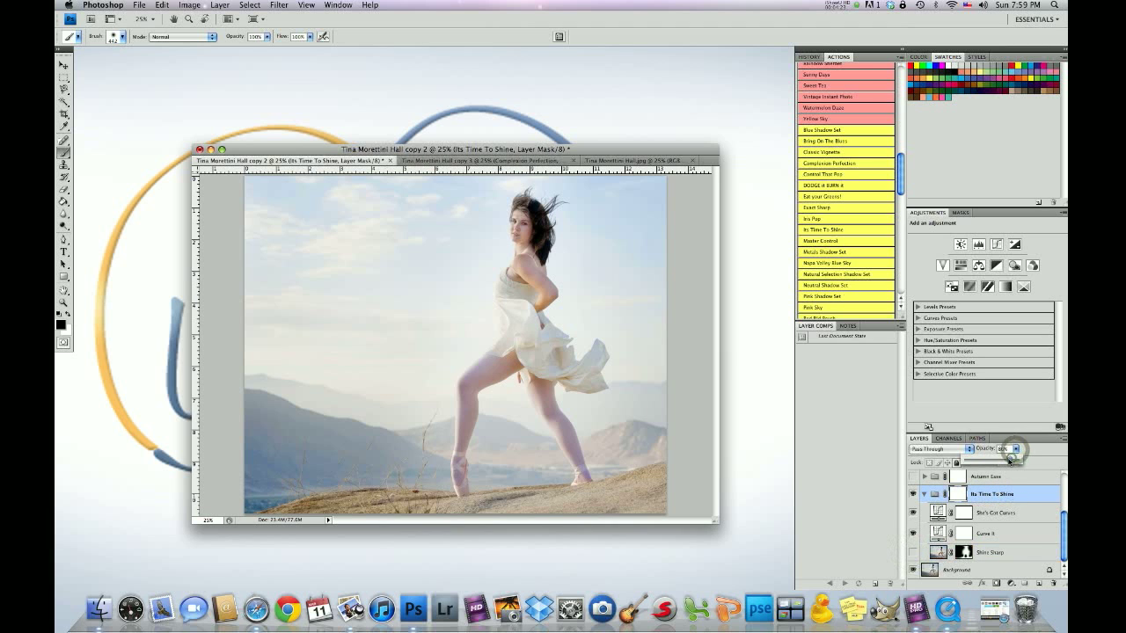
pyautogui.moveTo(1010, 460); pyautogui.dragTo(1005, 461)
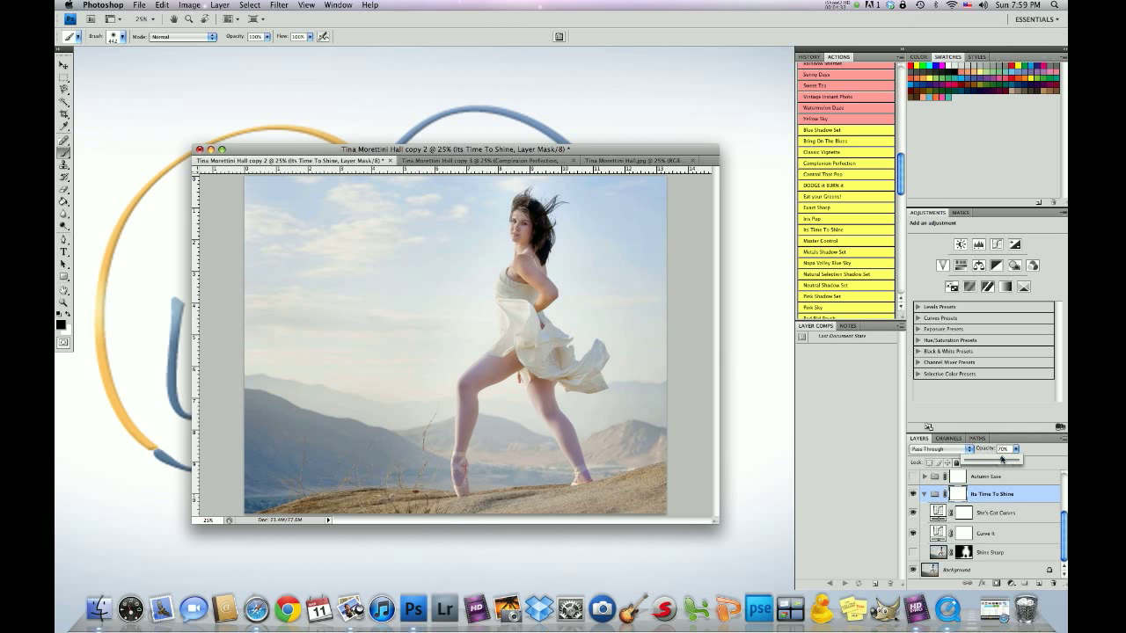
pyautogui.click(911, 553)
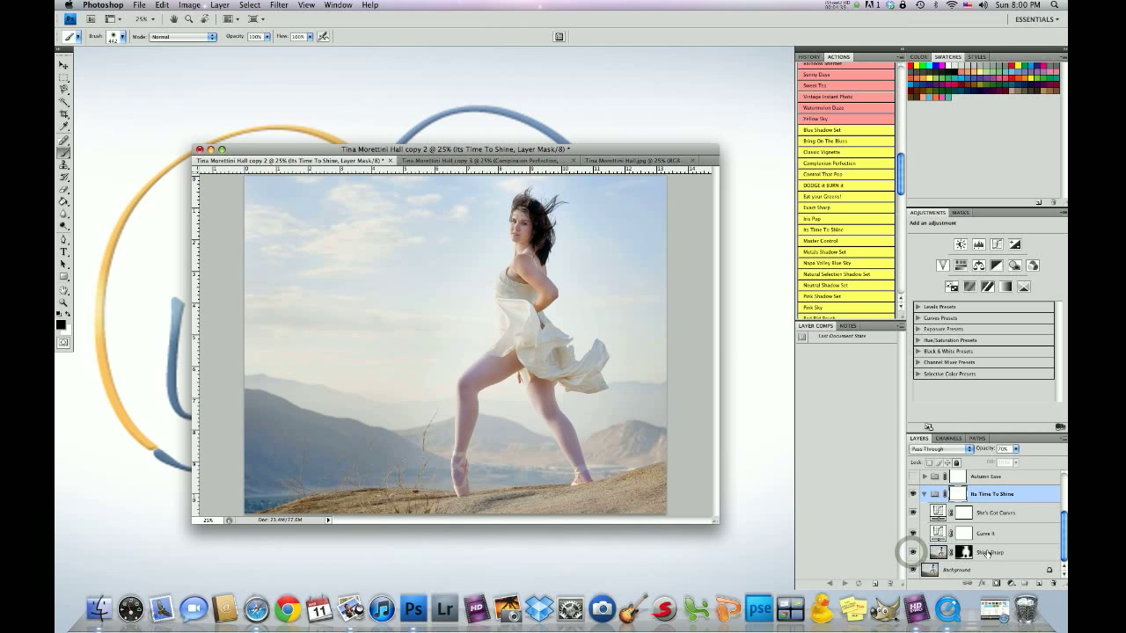
# - Paint the sky on the Its Time To Shine group's mask with a slightly larger black brush at about 50% opacity
pyautogui.click(959, 495)
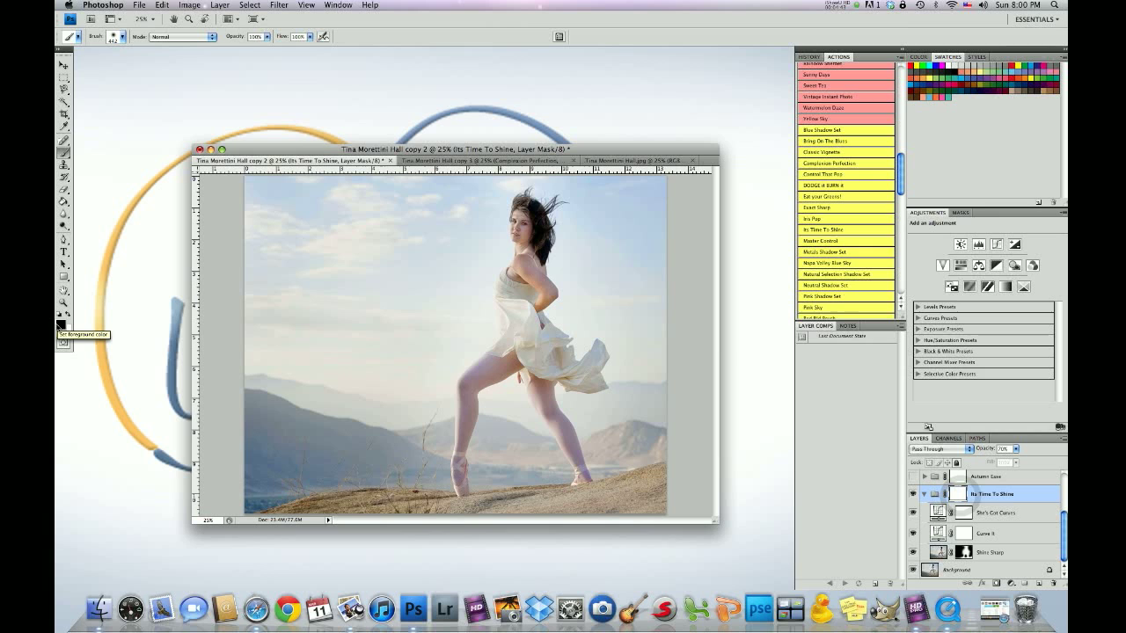
pyautogui.click(58, 330)
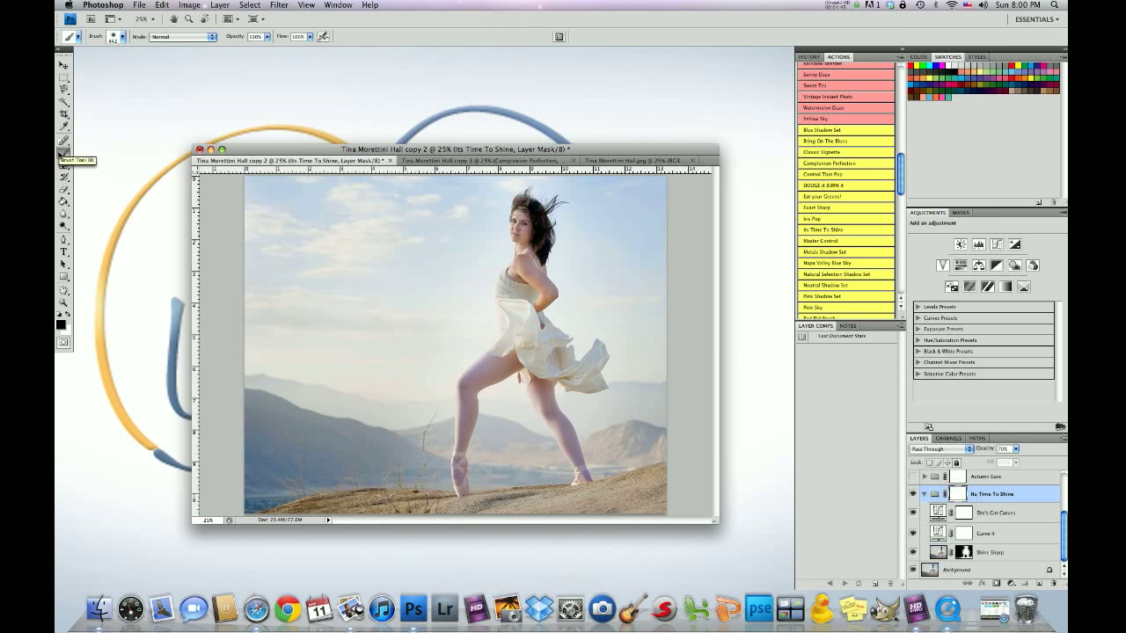
pyautogui.click(118, 39)
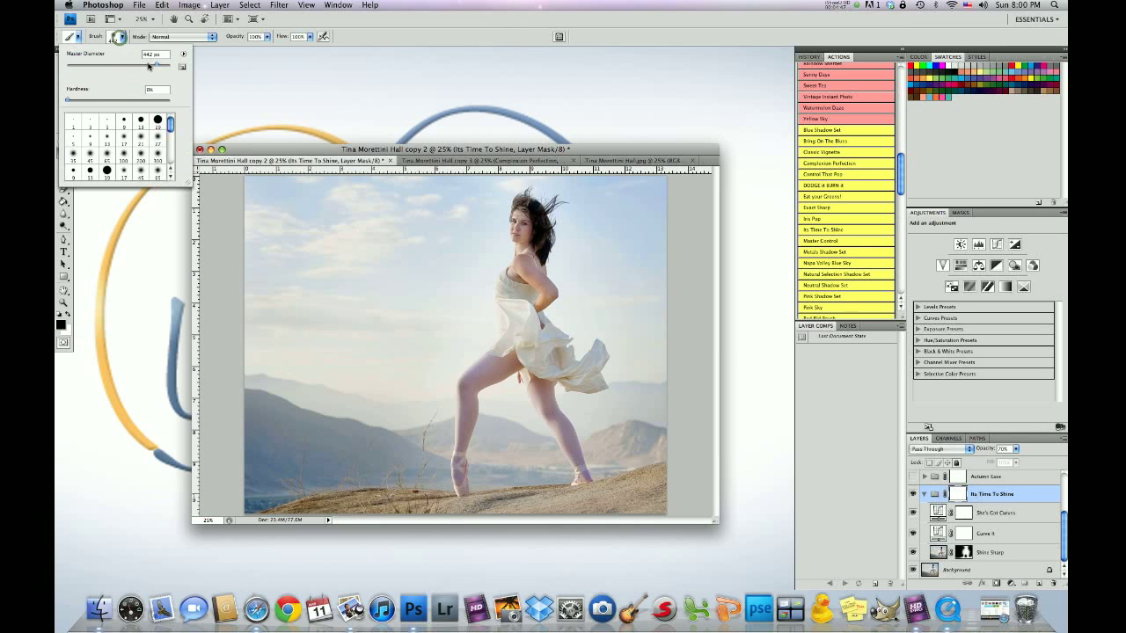
pyautogui.moveTo(150, 66); pyautogui.dragTo(147, 66)
pyautogui.click(267, 38)
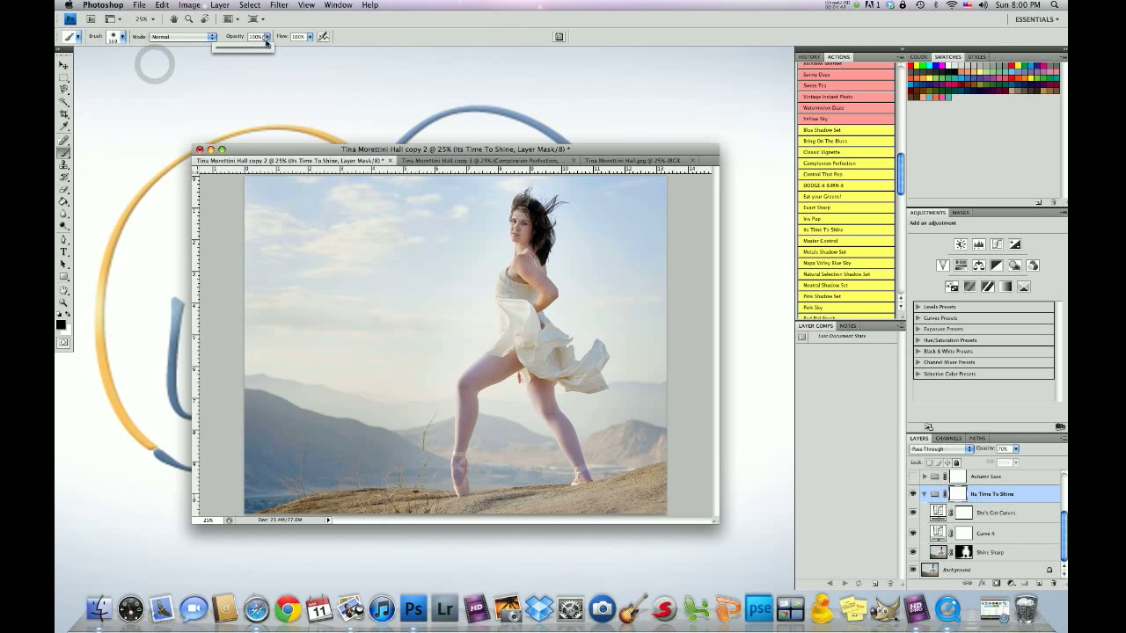
pyautogui.moveTo(267, 41); pyautogui.dragTo(243, 46)
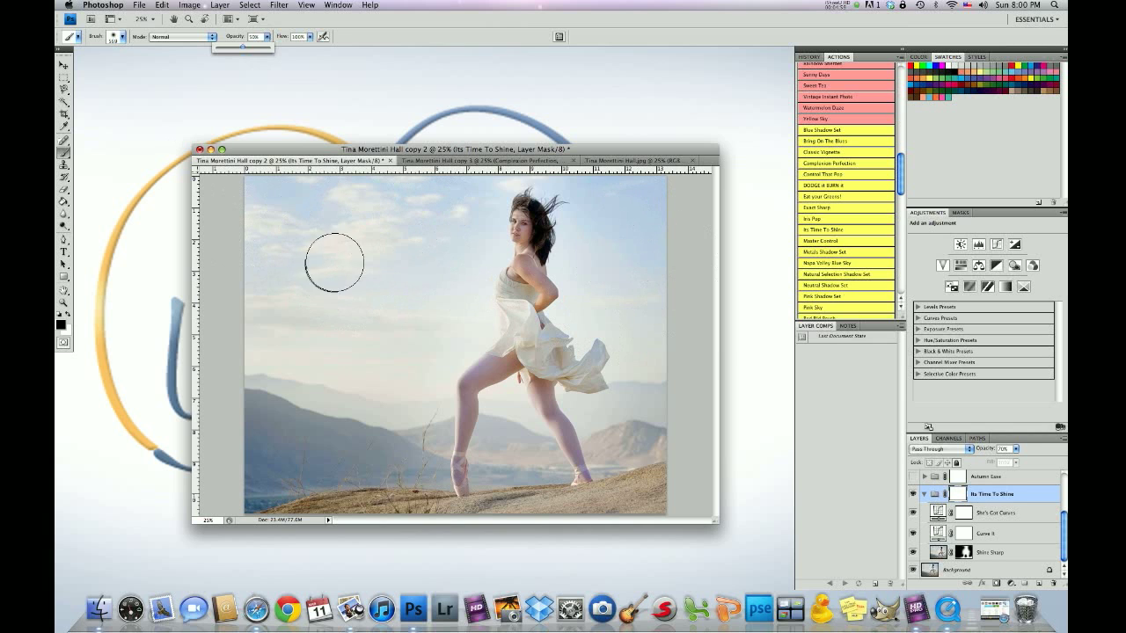
pyautogui.moveTo(437, 207)
pyautogui.mouseDown()
pyautogui.moveTo(289, 208)
pyautogui.moveTo(446, 203)
pyautogui.mouseUp()
pyautogui.moveTo(414, 205)
pyautogui.mouseDown()
pyautogui.moveTo(266, 203)
pyautogui.moveTo(406, 247)
pyautogui.moveTo(285, 259)
pyautogui.mouseUp()
pyautogui.moveTo(392, 264); pyautogui.dragTo(281, 265)
pyautogui.moveTo(405, 295); pyautogui.dragTo(282, 288)
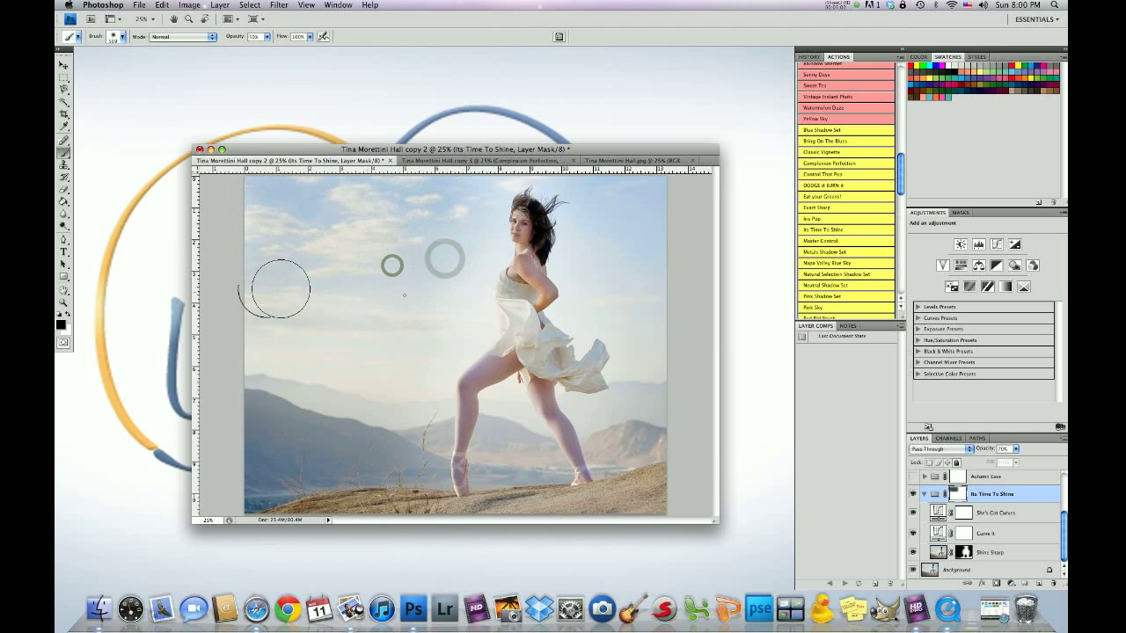
pyautogui.moveTo(387, 253); pyautogui.dragTo(250, 253)
pyautogui.moveTo(342, 202); pyautogui.dragTo(250, 195)
pyautogui.moveTo(470, 208)
pyautogui.mouseDown()
pyautogui.moveTo(446, 283)
pyautogui.moveTo(465, 269)
pyautogui.mouseUp()
pyautogui.moveTo(470, 229)
pyautogui.mouseDown()
pyautogui.moveTo(457, 280)
pyautogui.moveTo(459, 245)
pyautogui.moveTo(301, 203)
pyautogui.mouseUp()
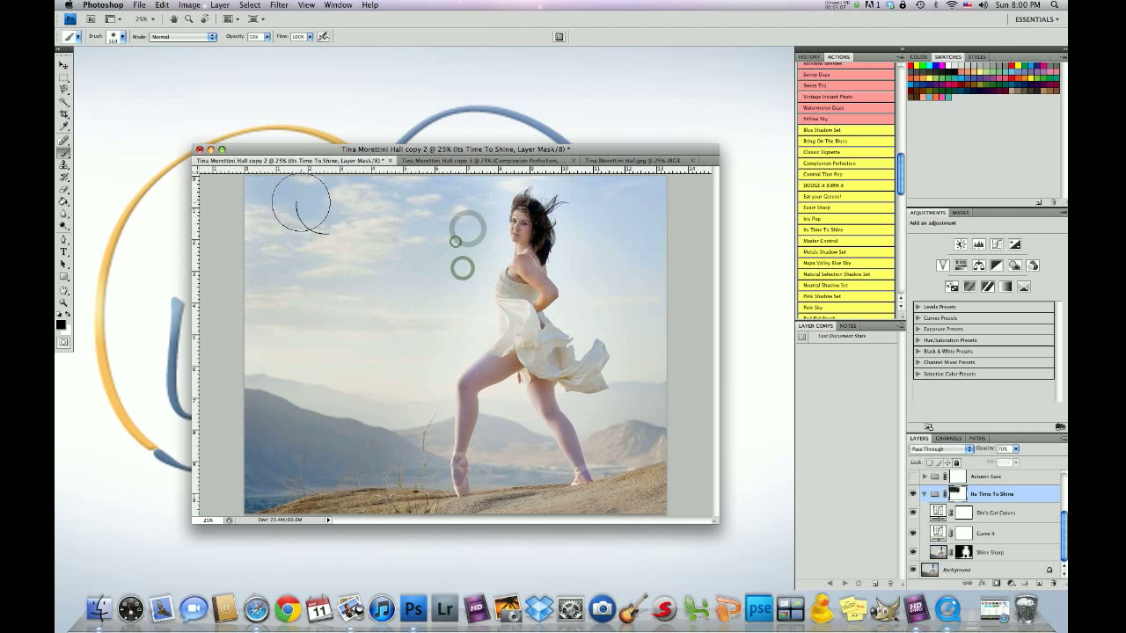
pyautogui.click(408, 214)
pyautogui.click(460, 192)
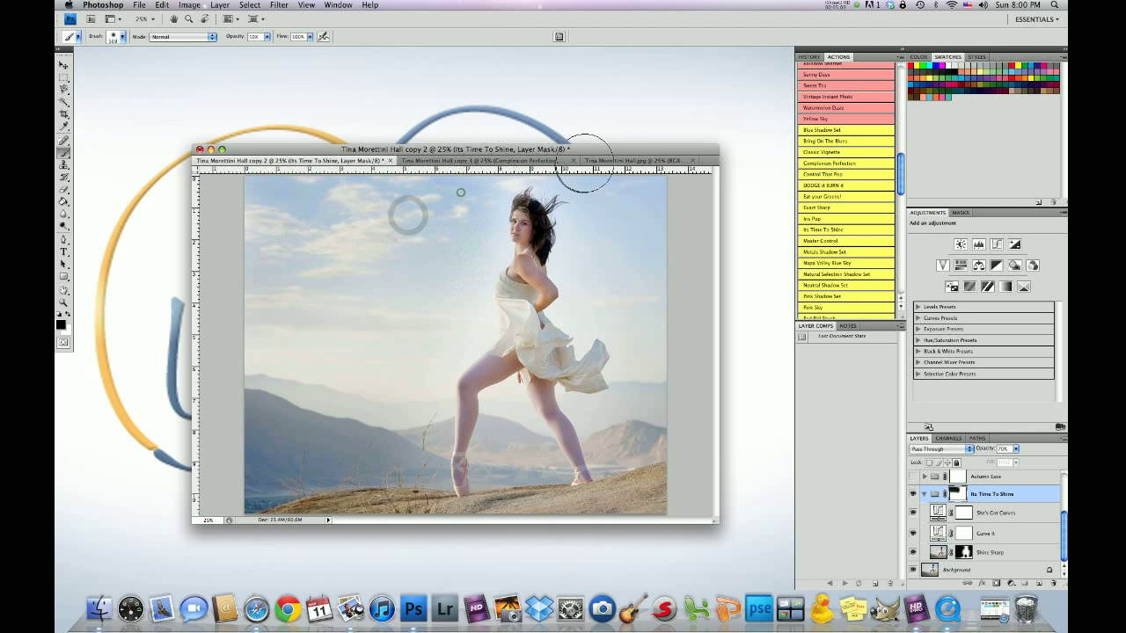
pyautogui.click(580, 203)
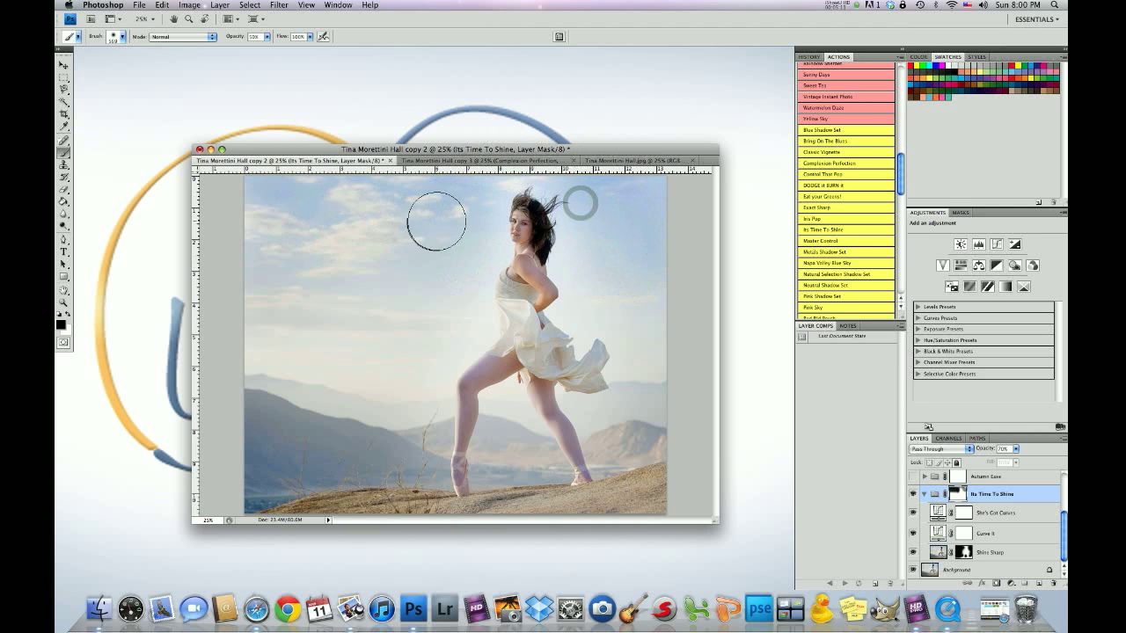
# - Paint black over the upper and middle sky on both sides of the dancer on the Its Time To Shine group's mask
pyautogui.moveTo(420, 209)
pyautogui.mouseDown()
pyautogui.moveTo(480, 208)
pyautogui.moveTo(661, 214)
pyautogui.mouseUp()
pyautogui.moveTo(458, 243); pyautogui.dragTo(618, 255)
pyautogui.moveTo(476, 271); pyautogui.dragTo(664, 272)
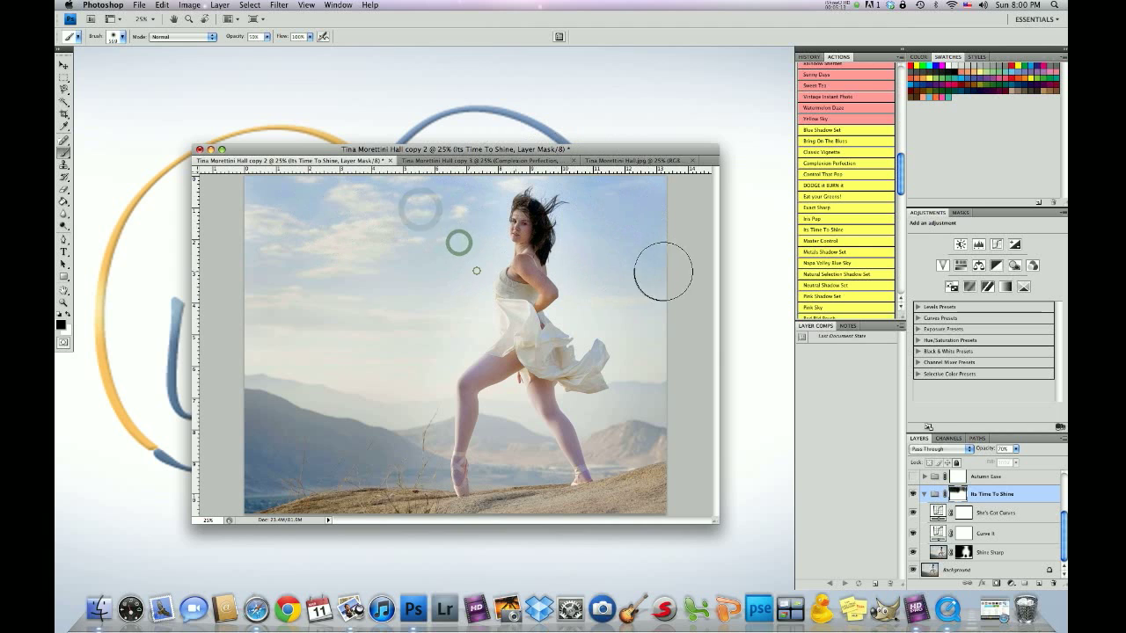
pyautogui.moveTo(540, 272)
pyautogui.mouseDown()
pyautogui.moveTo(601, 199)
pyautogui.moveTo(365, 206)
pyautogui.mouseUp()
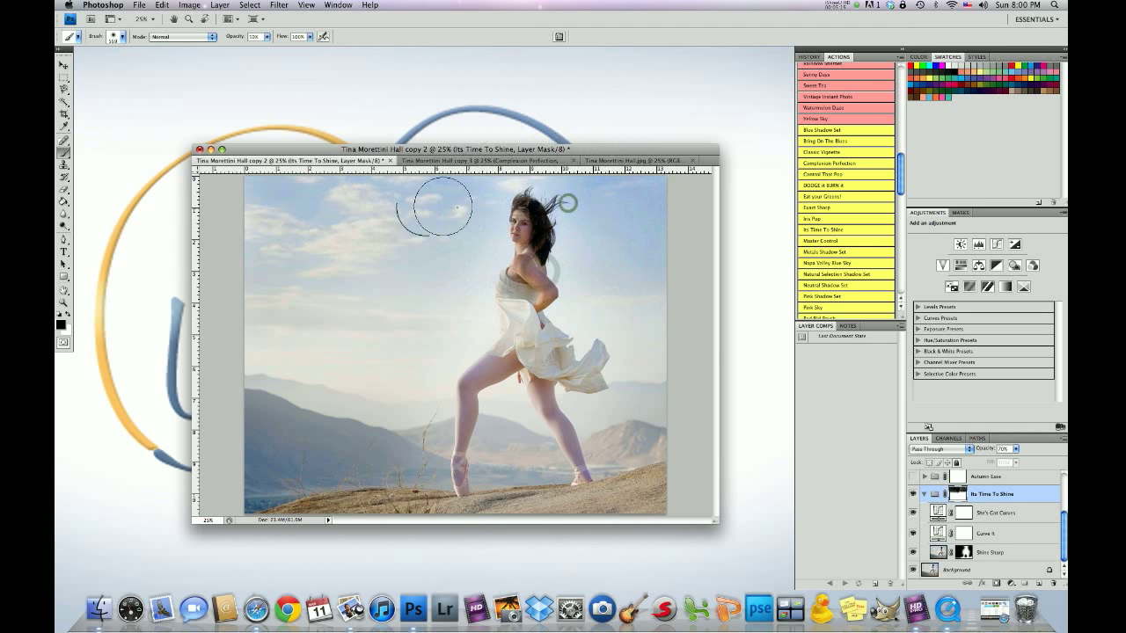
pyautogui.click(254, 208)
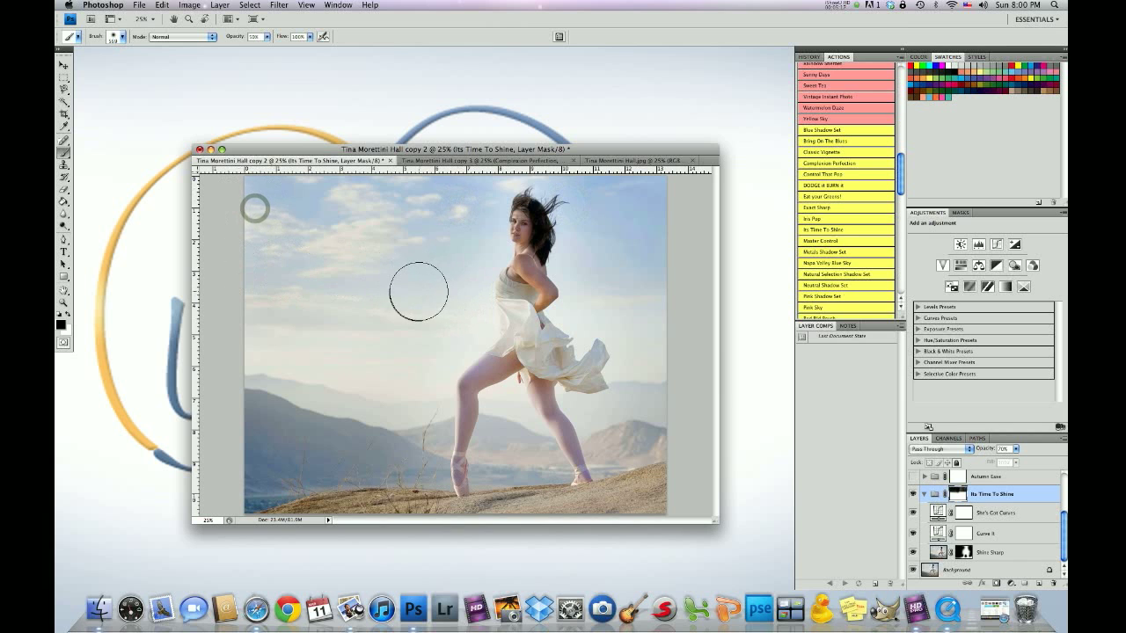
pyautogui.click(458, 276)
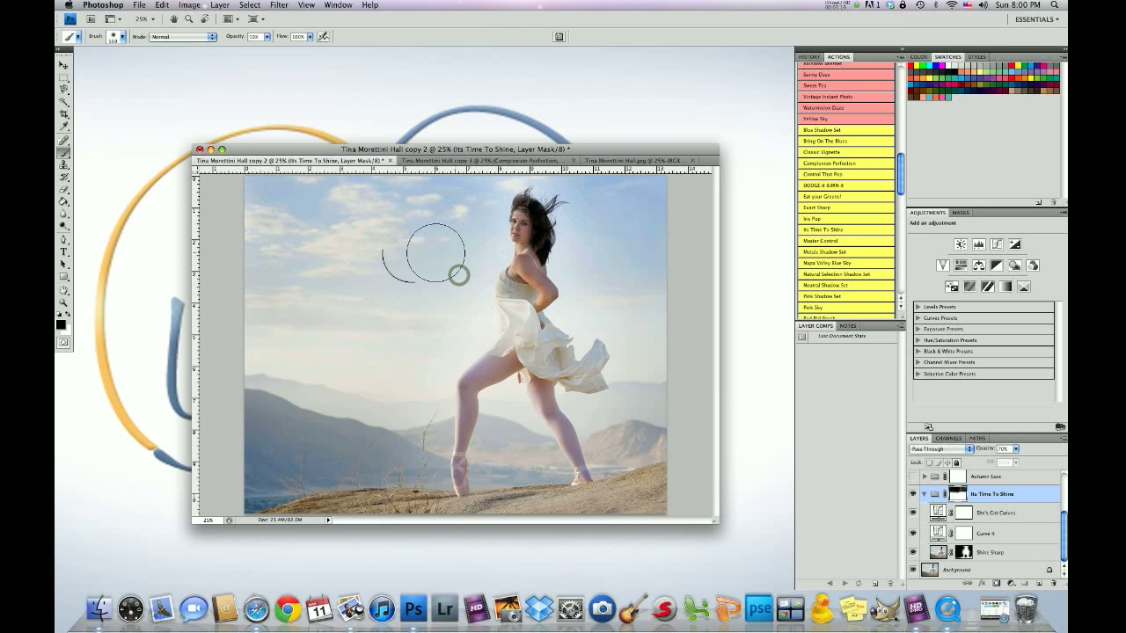
pyautogui.moveTo(465, 252); pyautogui.dragTo(389, 215)
pyautogui.moveTo(432, 183)
pyautogui.mouseDown()
pyautogui.moveTo(531, 176)
pyautogui.moveTo(655, 196)
pyautogui.mouseUp()
pyautogui.moveTo(575, 223)
pyautogui.mouseDown()
pyautogui.moveTo(605, 226)
pyautogui.moveTo(596, 260)
pyautogui.mouseUp()
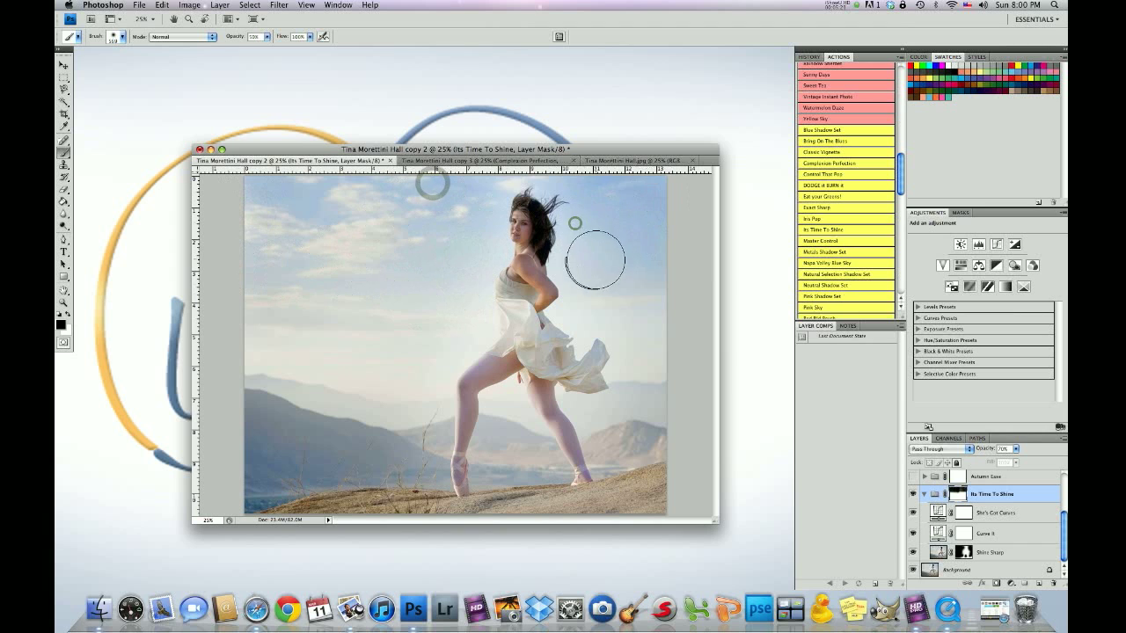
pyautogui.click(593, 263)
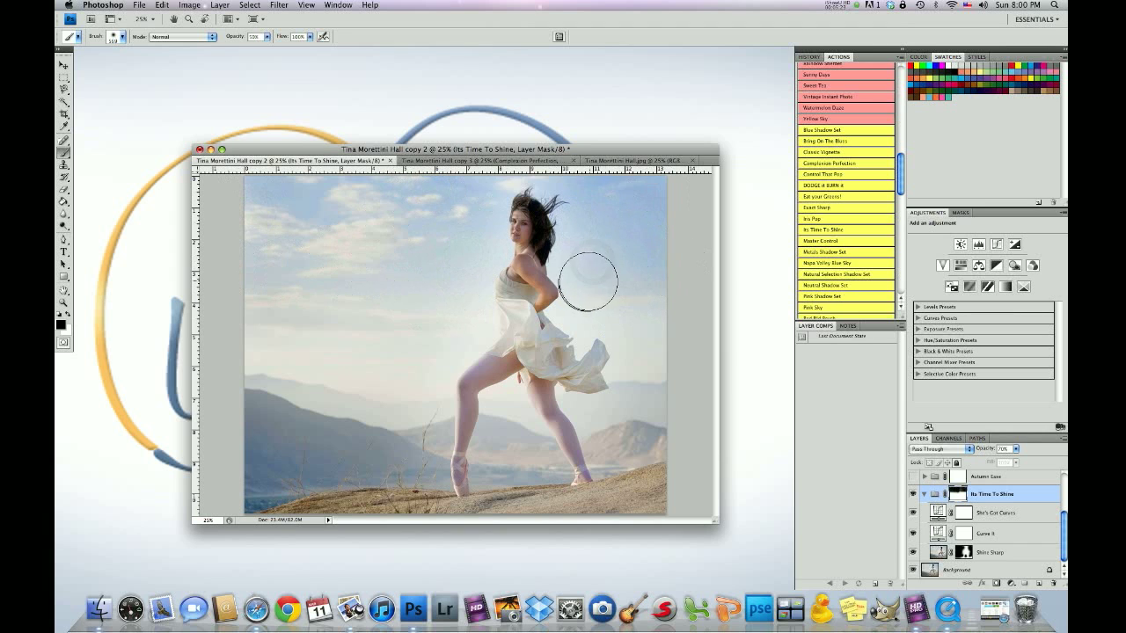
pyautogui.click(585, 282)
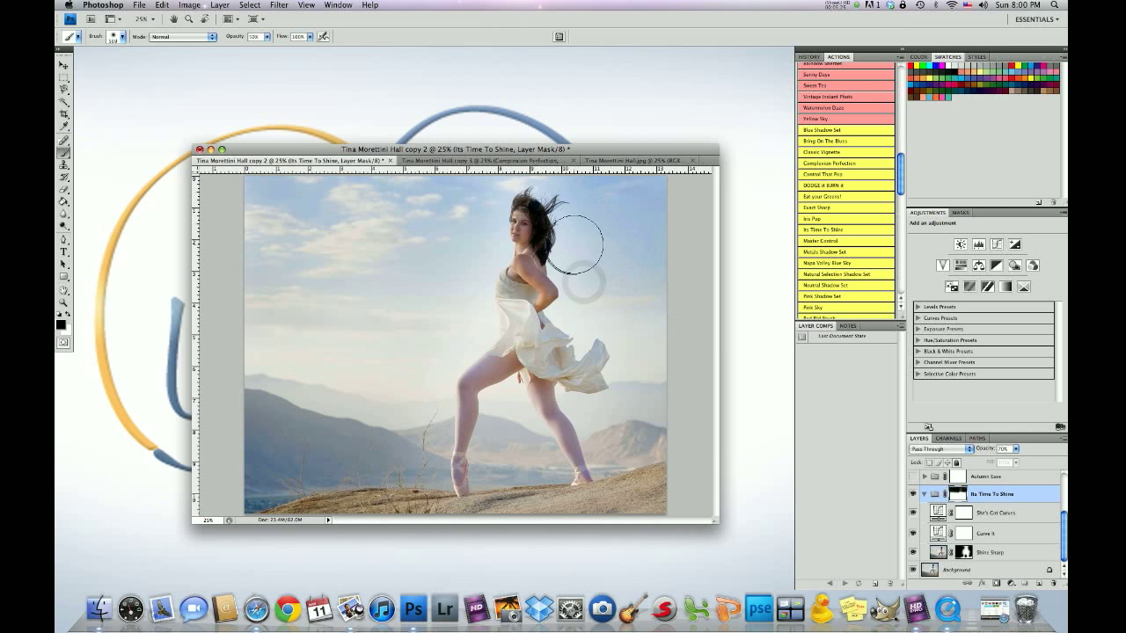
pyautogui.click(621, 279)
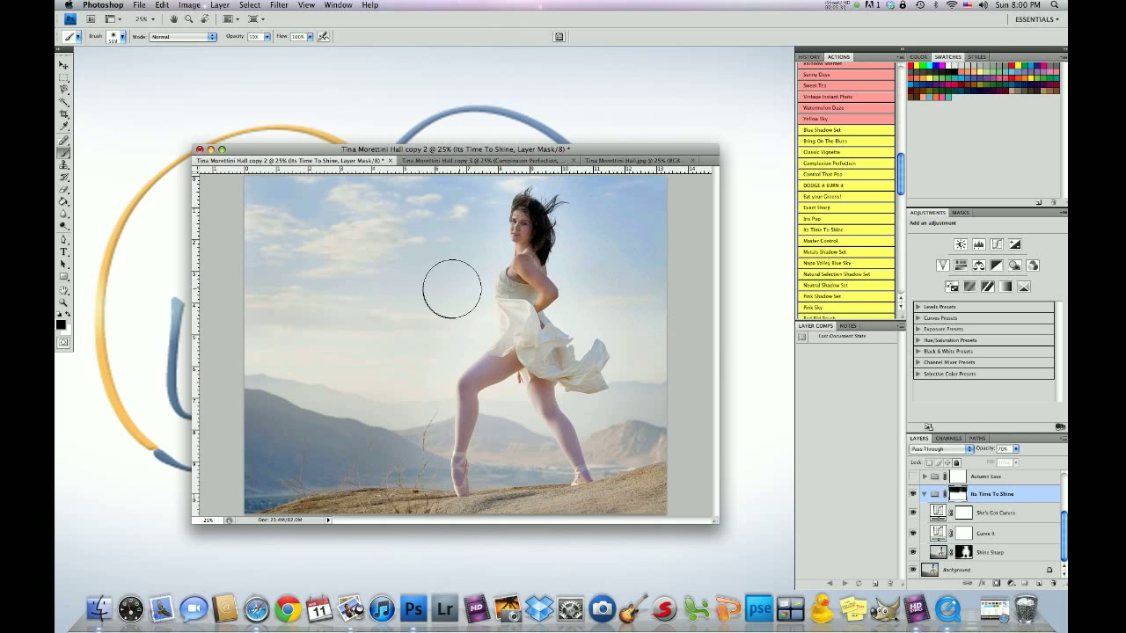
pyautogui.moveTo(449, 289); pyautogui.dragTo(280, 280)
pyautogui.moveTo(359, 279); pyautogui.dragTo(249, 271)
pyautogui.click(246, 238)
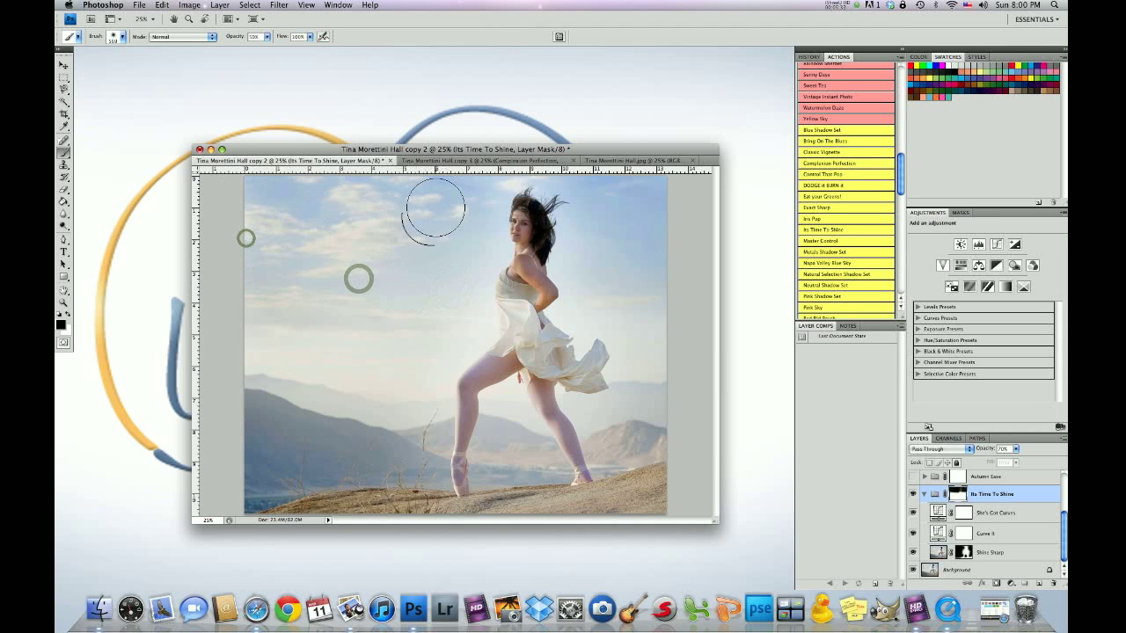
pyautogui.click(418, 232)
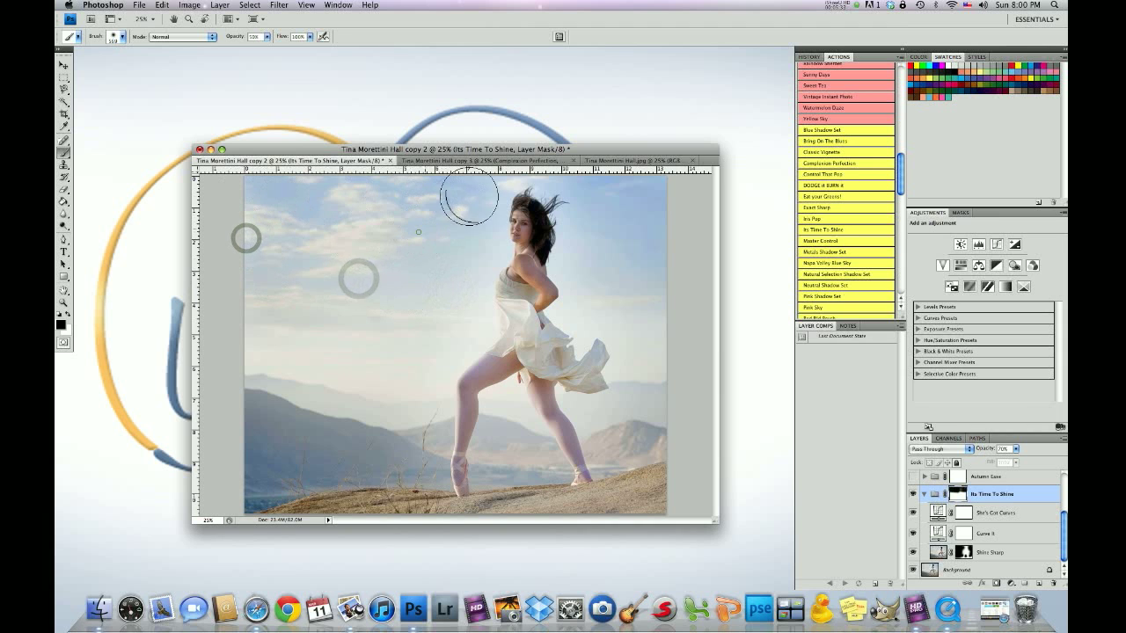
pyautogui.click(593, 215)
pyautogui.click(604, 276)
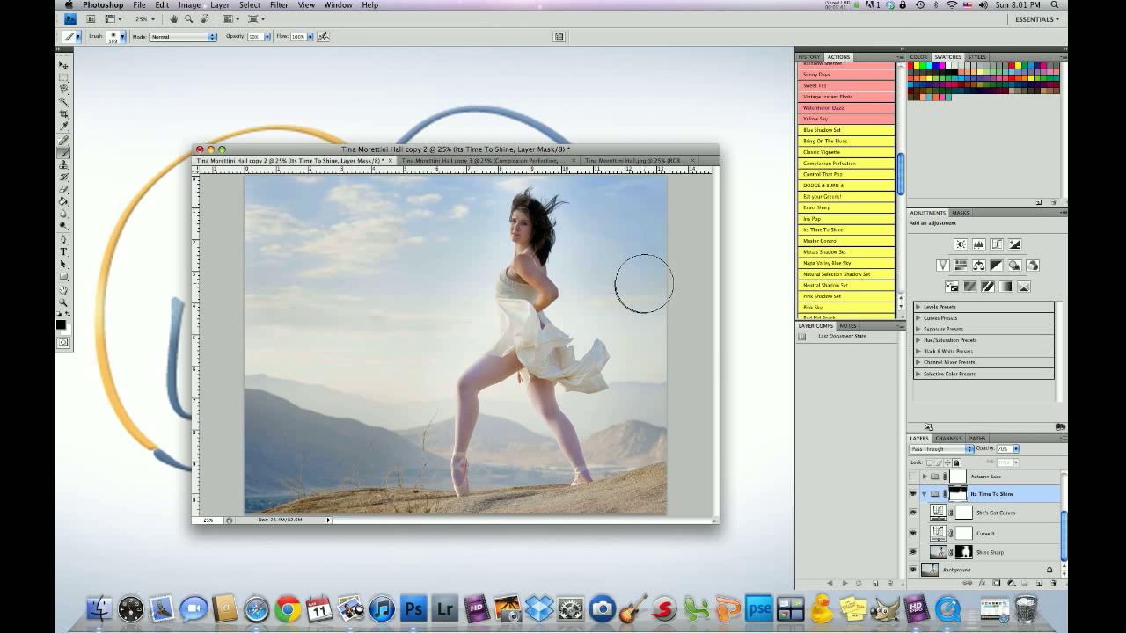
# - Extend the black painting on the Its Time To Shine mask down over the lower sky near the horizon on both sides of the dancer
pyautogui.click(429, 344)
pyautogui.moveTo(332, 335); pyautogui.dragTo(234, 328)
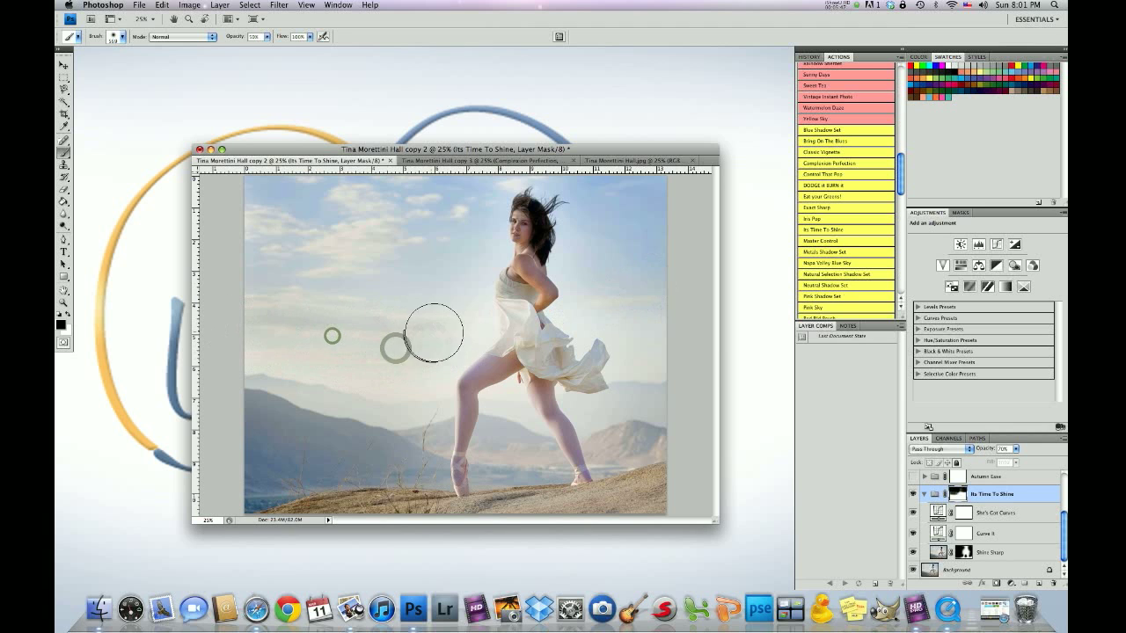
pyautogui.moveTo(424, 337)
pyautogui.mouseDown()
pyautogui.moveTo(389, 357)
pyautogui.moveTo(309, 356)
pyautogui.moveTo(277, 320)
pyautogui.mouseUp()
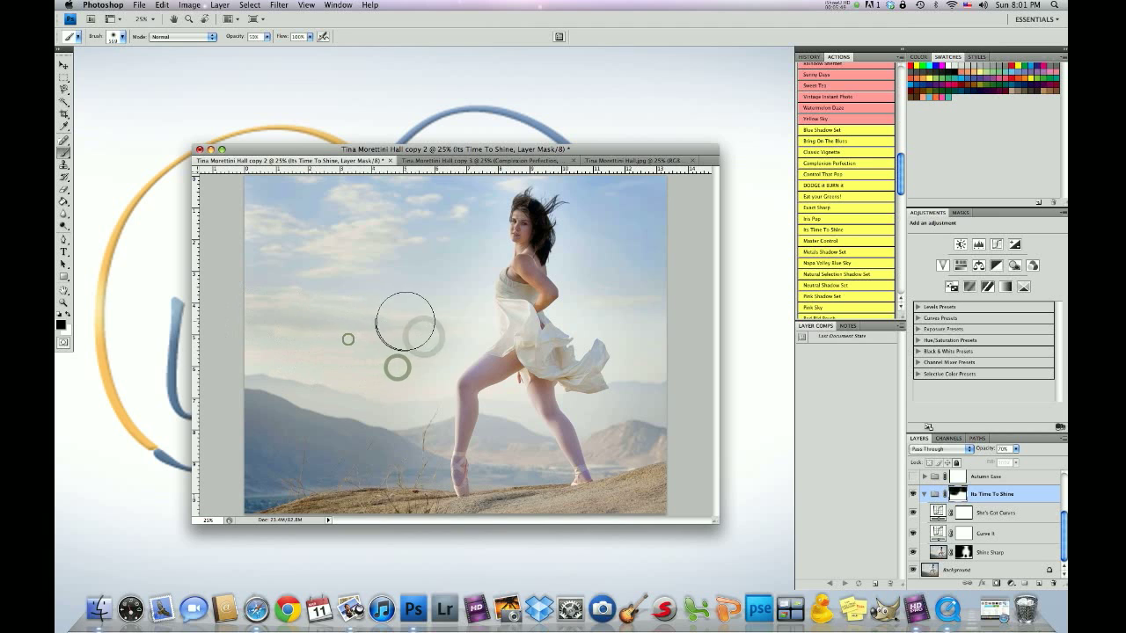
pyautogui.moveTo(392, 319); pyautogui.dragTo(303, 306)
pyautogui.moveTo(591, 311); pyautogui.dragTo(676, 318)
pyautogui.moveTo(642, 361); pyautogui.dragTo(678, 344)
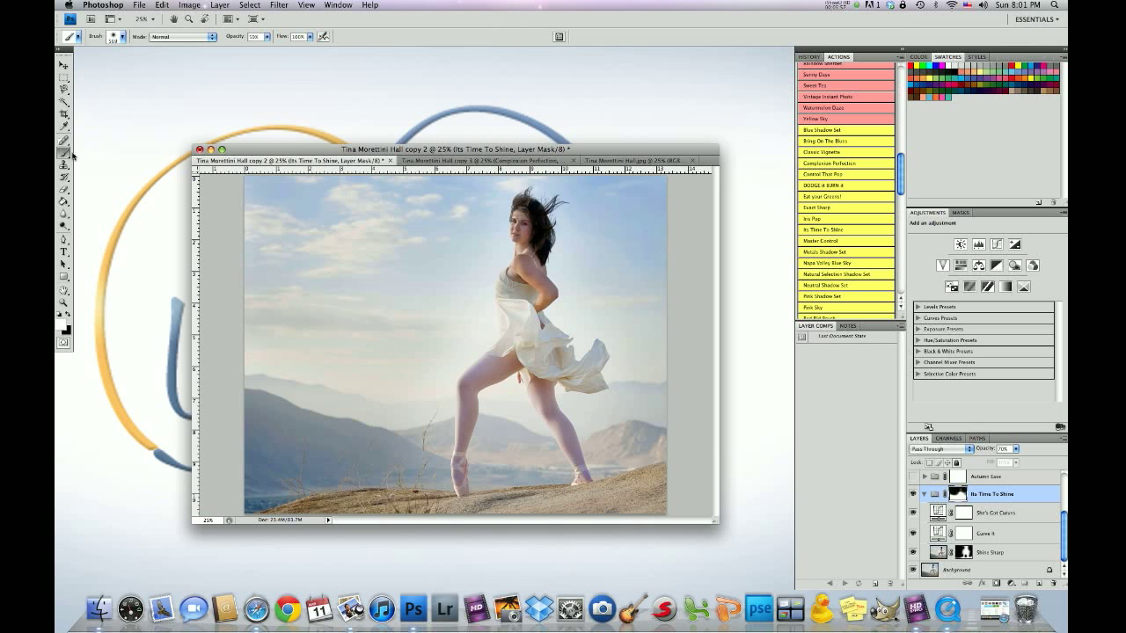
# - Restore Its Time To Shine on the dancer's face, hair, upper body and dress by painting its mask with a much smaller white brush
pyautogui.click(123, 38)
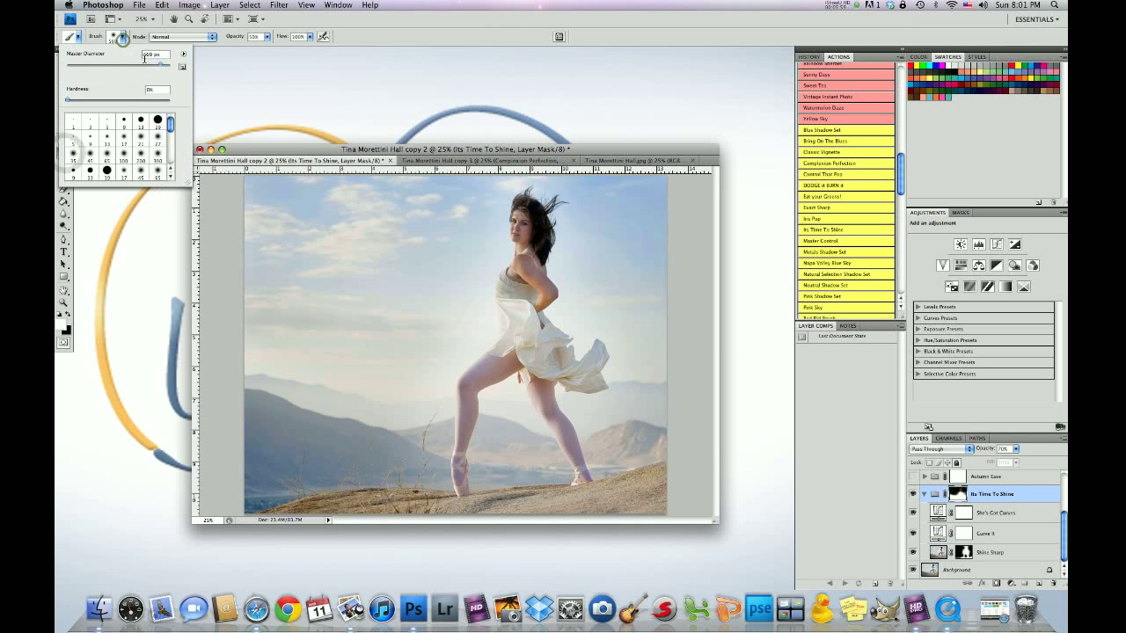
pyautogui.click(147, 66)
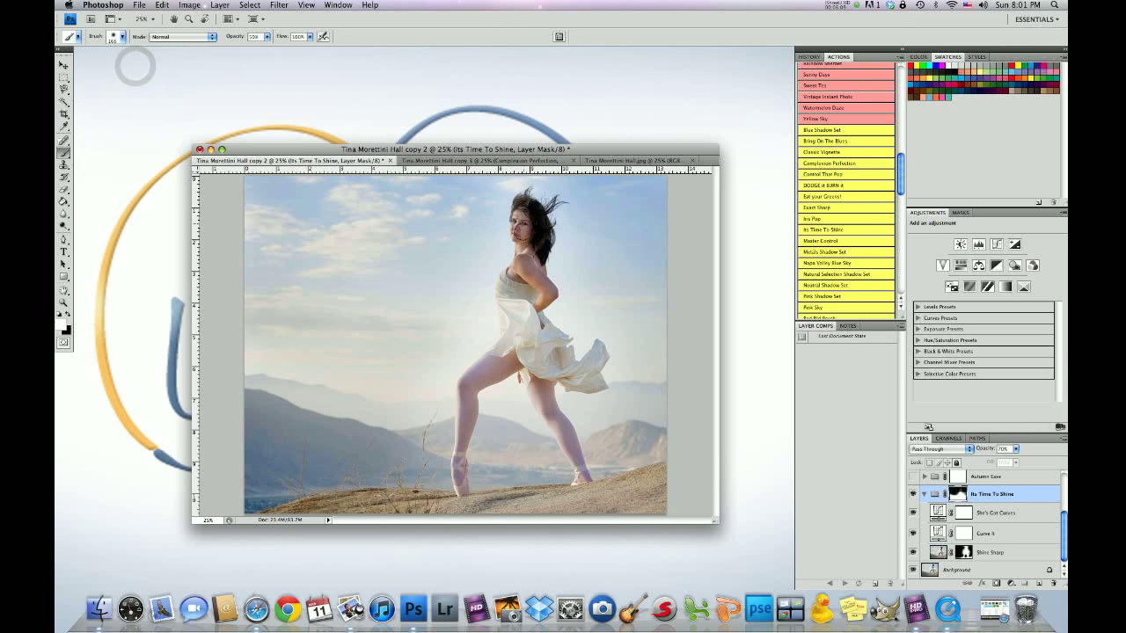
pyautogui.press('Return')
pyautogui.moveTo(518, 221)
pyautogui.mouseDown()
pyautogui.moveTo(526, 211)
pyautogui.moveTo(534, 262)
pyautogui.moveTo(537, 216)
pyautogui.moveTo(518, 265)
pyautogui.mouseUp()
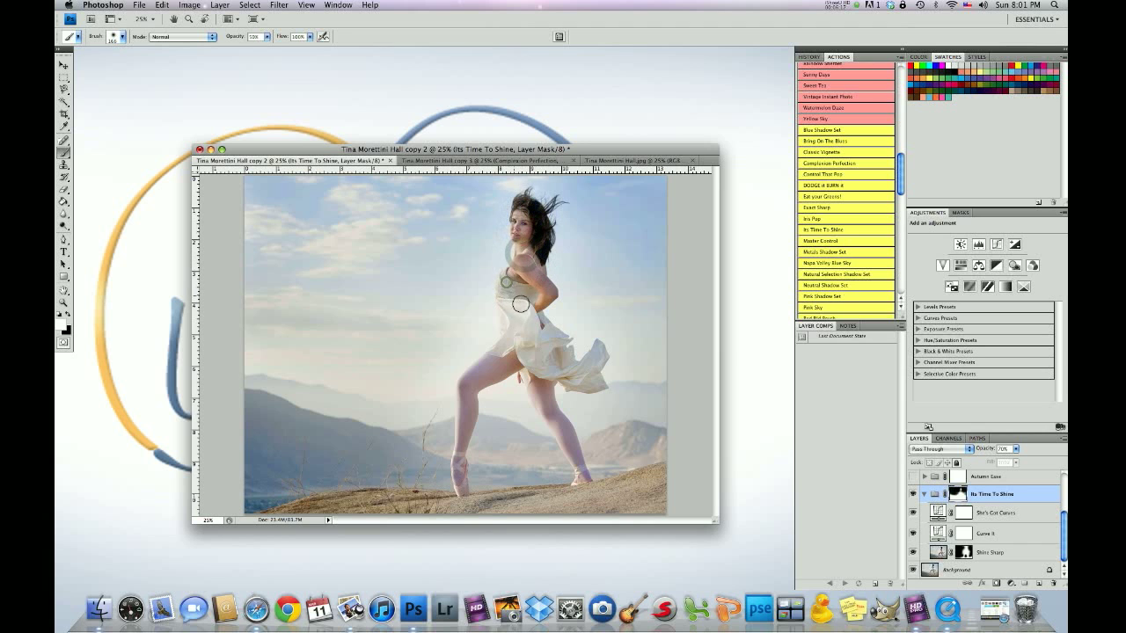
pyautogui.moveTo(532, 280)
pyautogui.mouseDown()
pyautogui.moveTo(517, 283)
pyautogui.moveTo(547, 295)
pyautogui.moveTo(532, 273)
pyautogui.mouseUp()
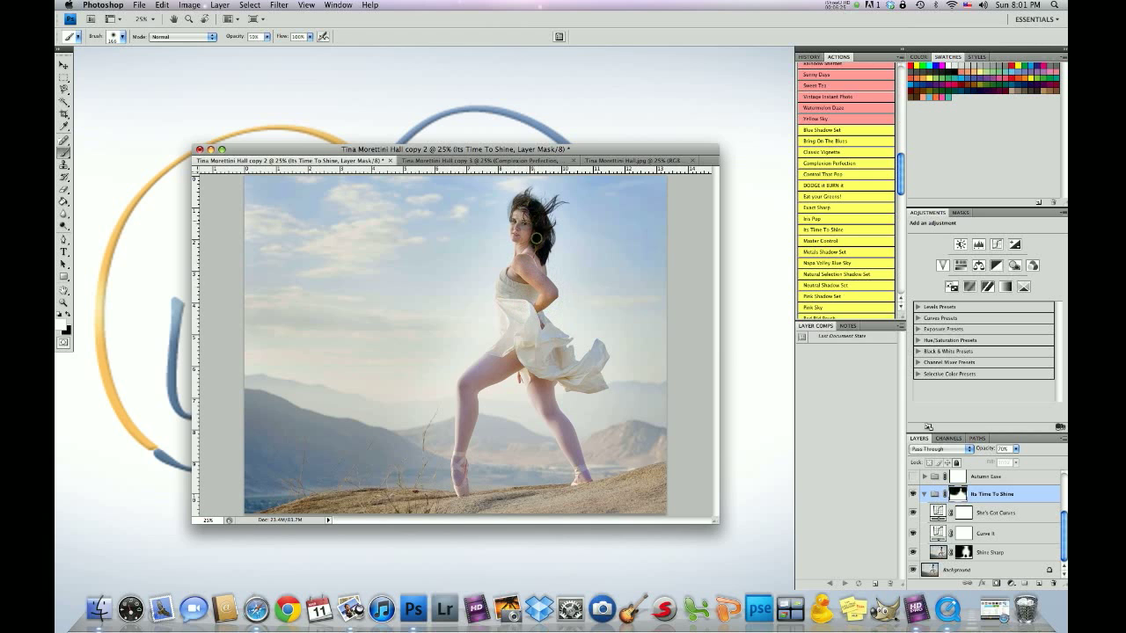
pyautogui.moveTo(536, 238); pyautogui.dragTo(541, 236)
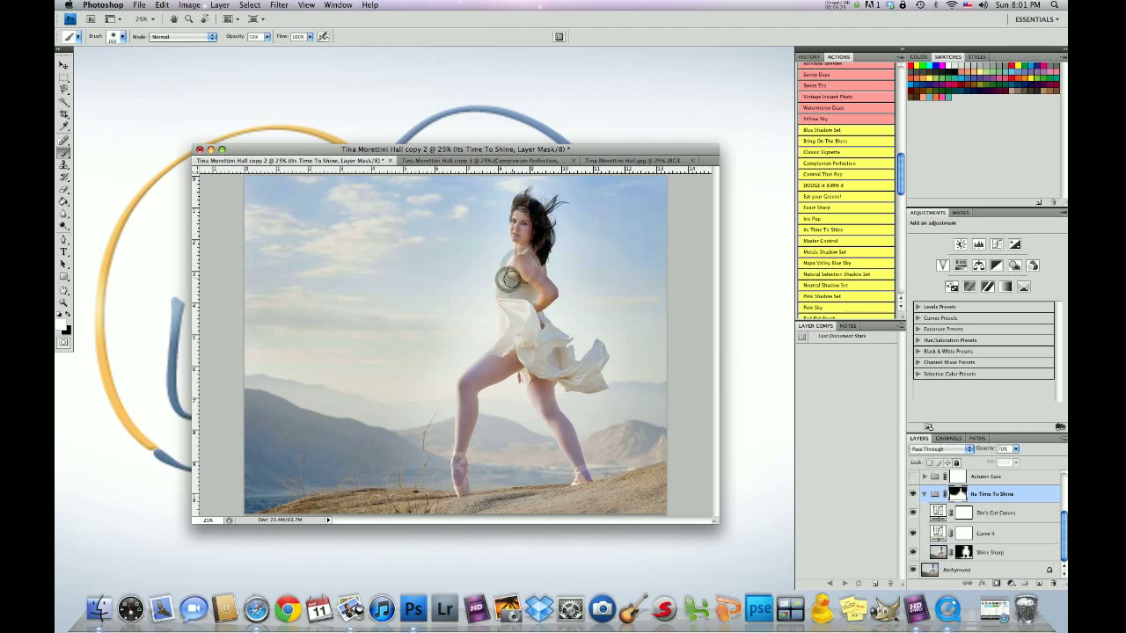
pyautogui.moveTo(508, 279); pyautogui.dragTo(522, 293)
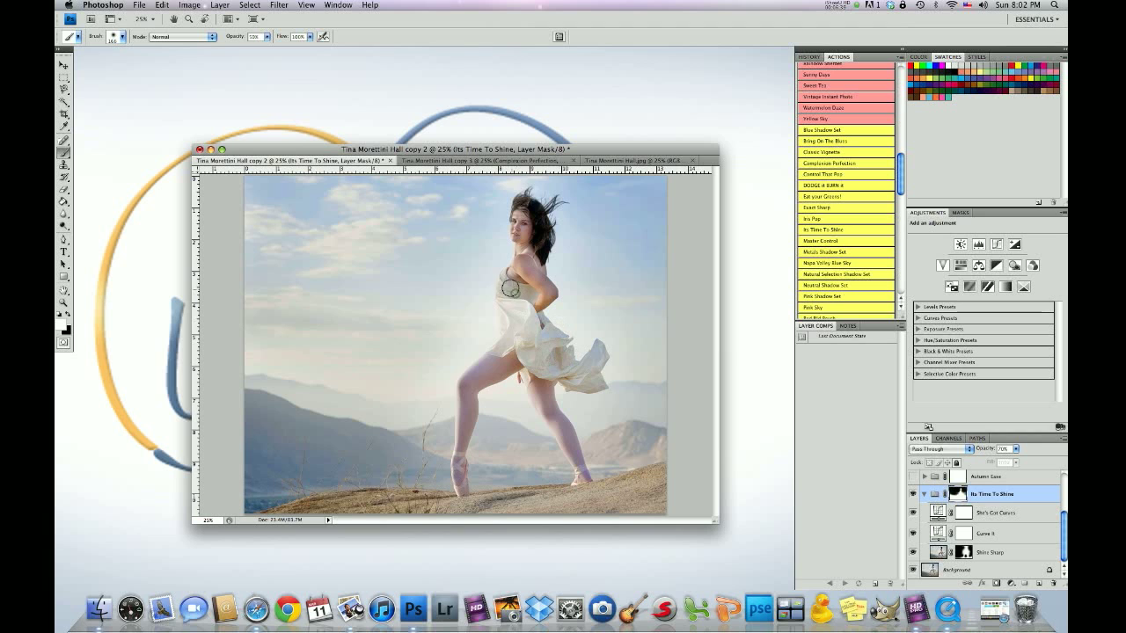
pyautogui.moveTo(510, 289)
pyautogui.mouseDown()
pyautogui.moveTo(524, 282)
pyautogui.moveTo(524, 256)
pyautogui.moveTo(524, 310)
pyautogui.moveTo(559, 368)
pyautogui.moveTo(584, 371)
pyautogui.moveTo(598, 357)
pyautogui.moveTo(590, 373)
pyautogui.moveTo(551, 350)
pyautogui.moveTo(501, 365)
pyautogui.moveTo(546, 360)
pyautogui.mouseUp()
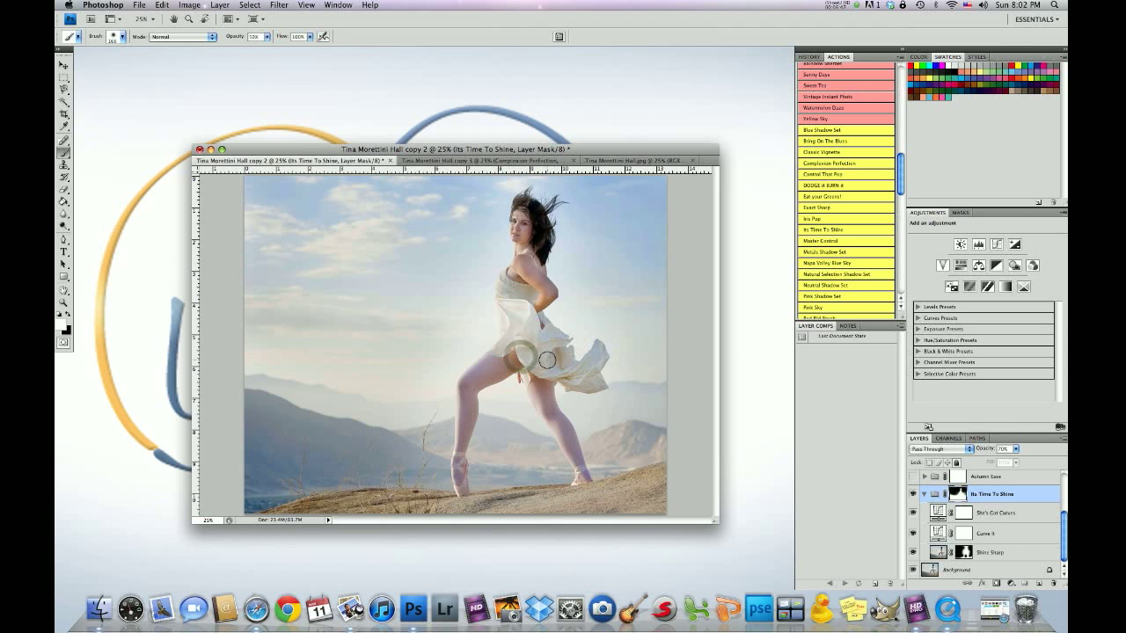
# - With the Its Time To Shine group collapsed, show the Autumn Ease group and invert its mask to black
pyautogui.scroll(2, 972, 501)
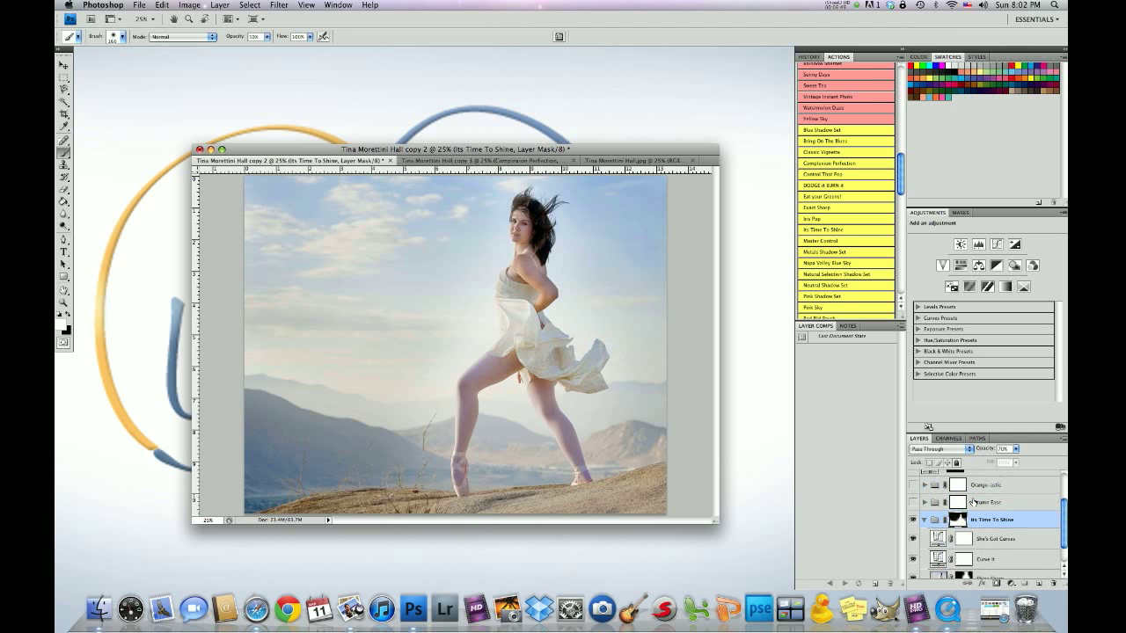
pyautogui.click(924, 520)
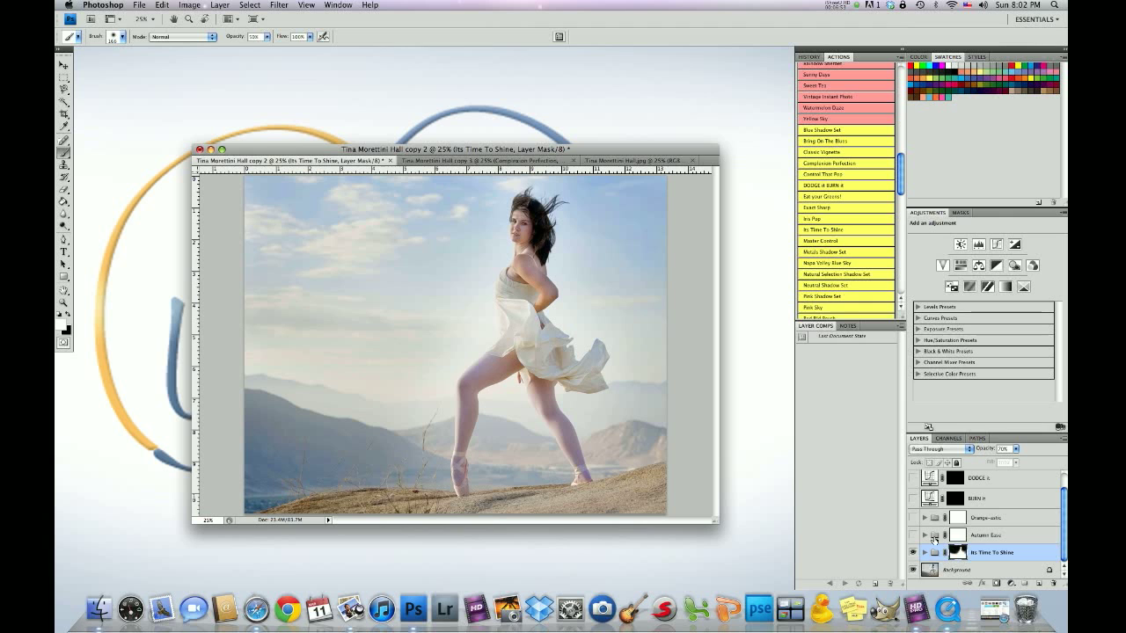
pyautogui.click(974, 536)
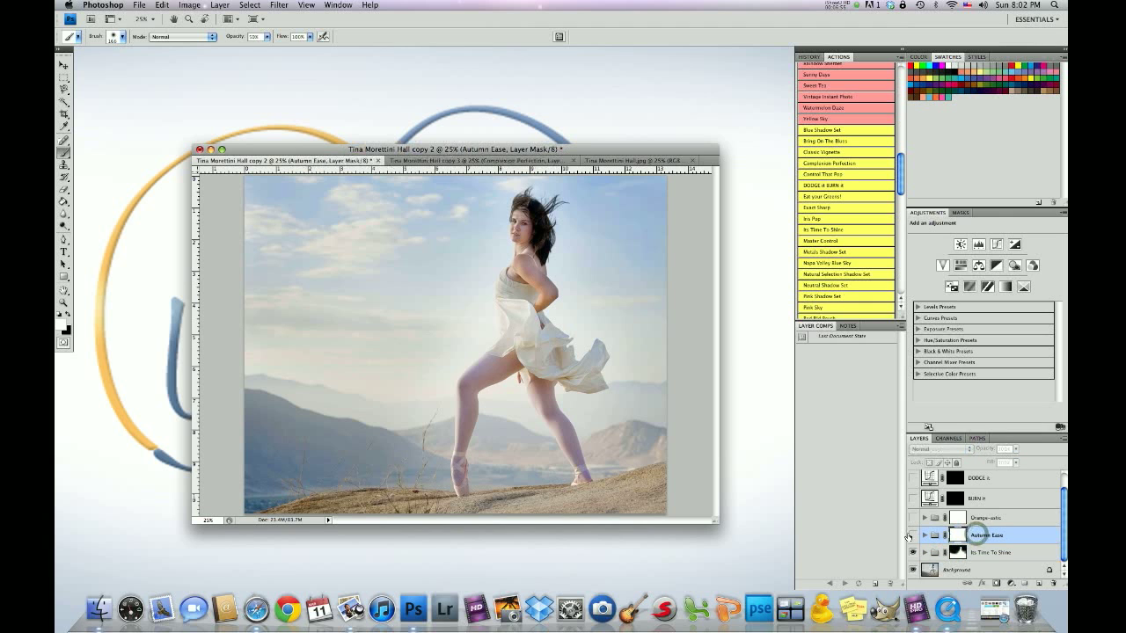
pyautogui.click(911, 535)
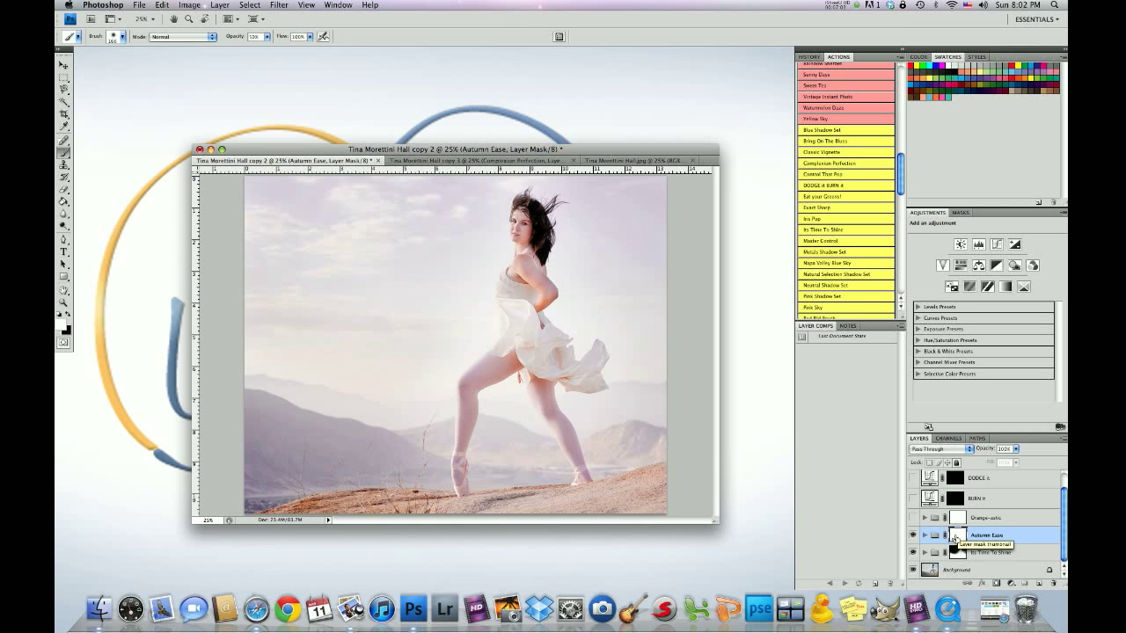
pyautogui.press('super+i')
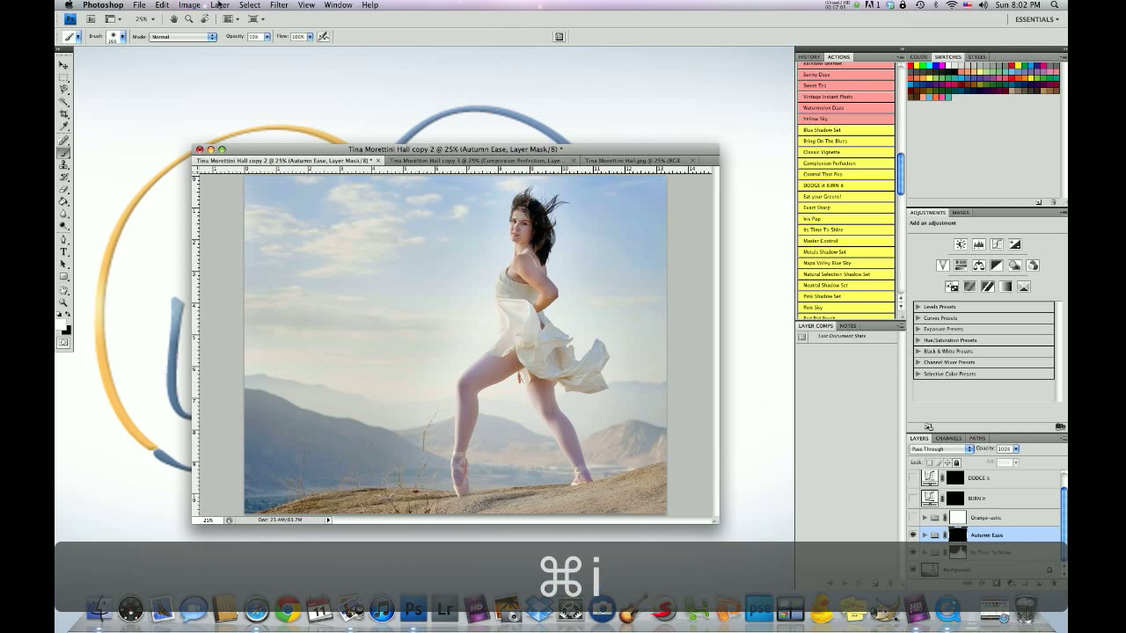
pyautogui.click(219, 5)
pyautogui.moveTo(250, 102)
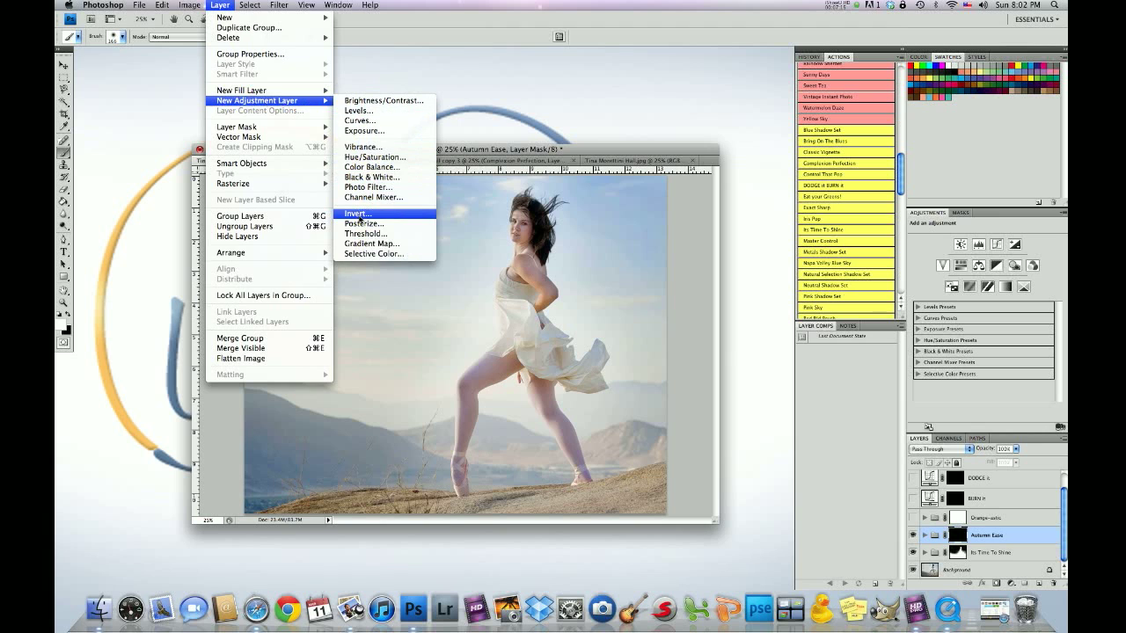
pyautogui.click(499, 151)
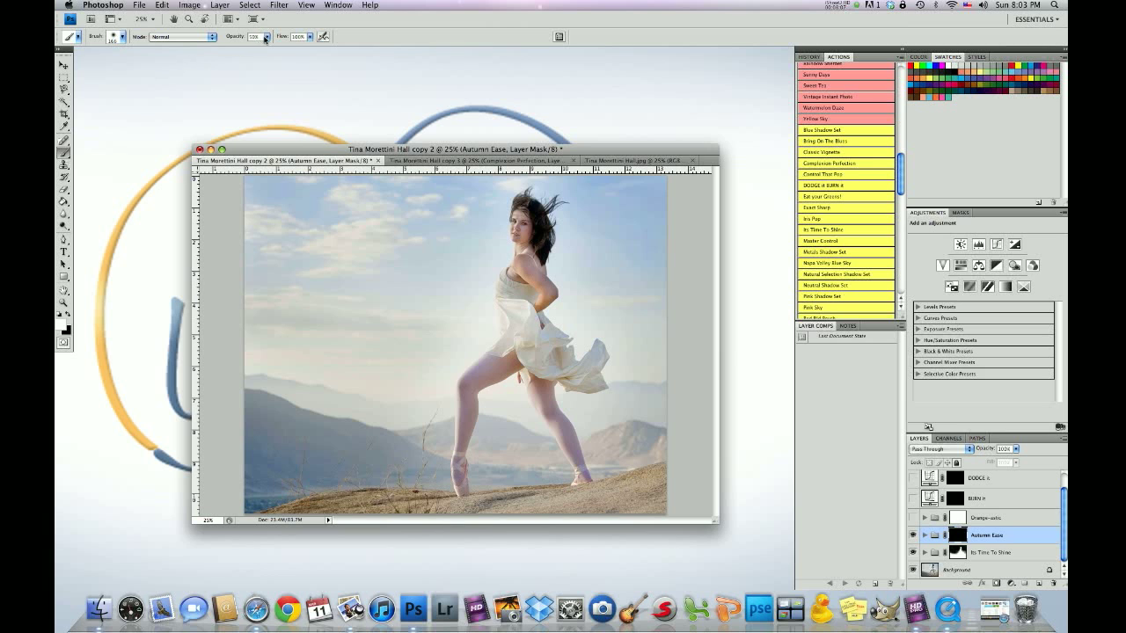
# - Paint Autumn Ease onto the dancer's upper body and dress through its mask with a white brush at 25% opacity and about 180 px
pyautogui.moveTo(265, 39); pyautogui.dragTo(255, 49)
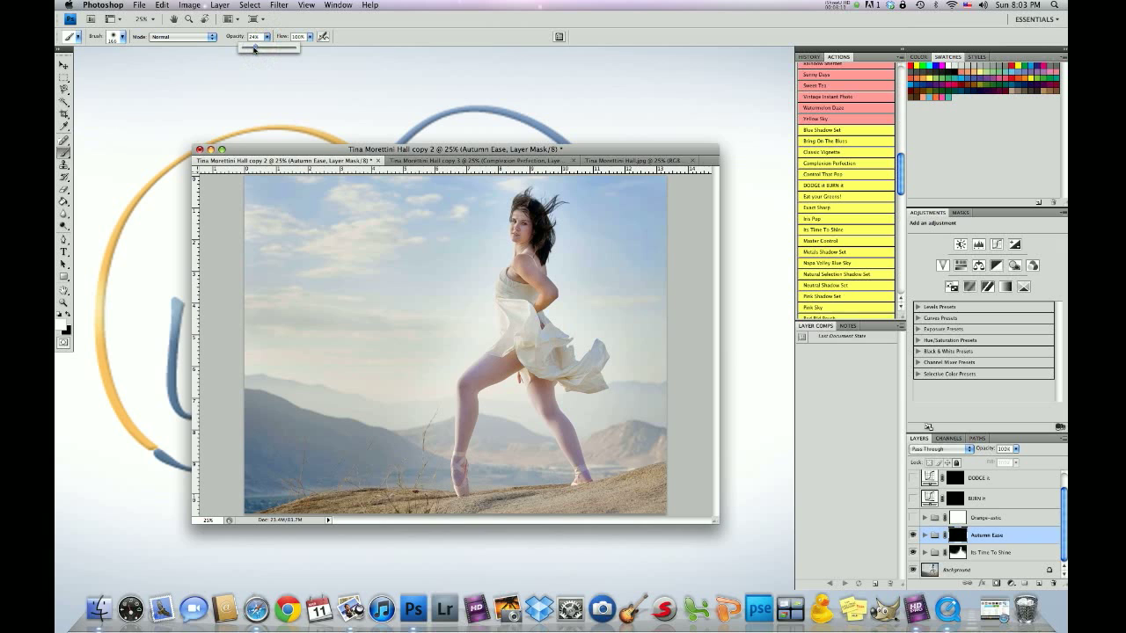
pyautogui.click(123, 37)
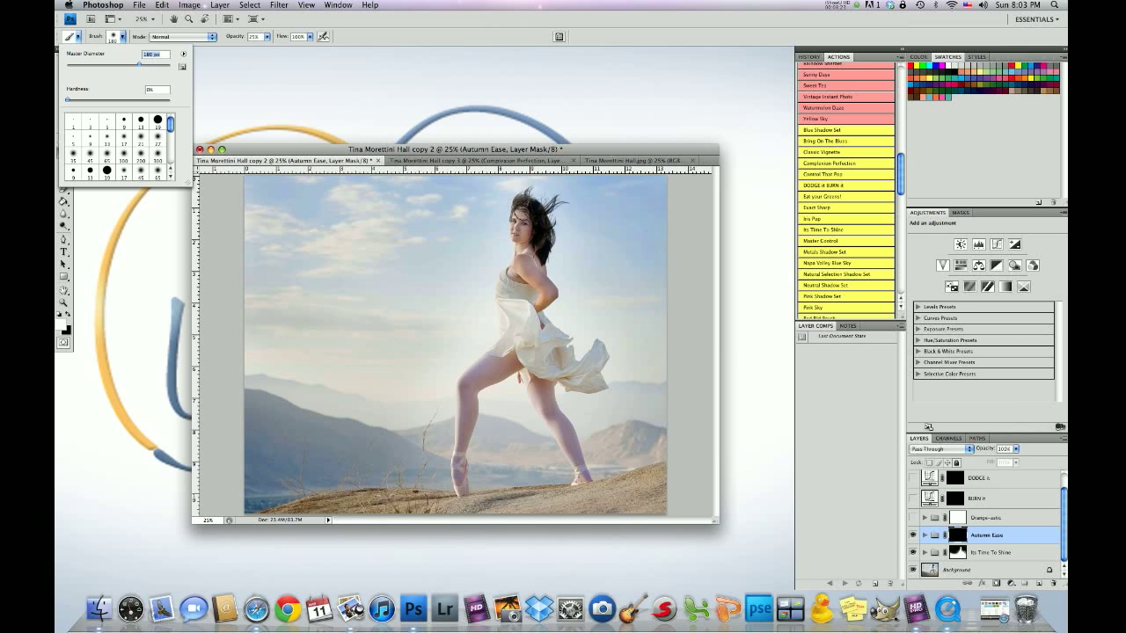
pyautogui.press('Return')
pyautogui.moveTo(526, 230)
pyautogui.mouseDown()
pyautogui.moveTo(516, 279)
pyautogui.moveTo(526, 262)
pyautogui.moveTo(537, 278)
pyautogui.moveTo(520, 249)
pyautogui.moveTo(528, 260)
pyautogui.moveTo(509, 279)
pyautogui.moveTo(522, 307)
pyautogui.moveTo(528, 295)
pyautogui.moveTo(507, 345)
pyautogui.moveTo(507, 299)
pyautogui.moveTo(520, 270)
pyautogui.moveTo(529, 304)
pyautogui.mouseUp()
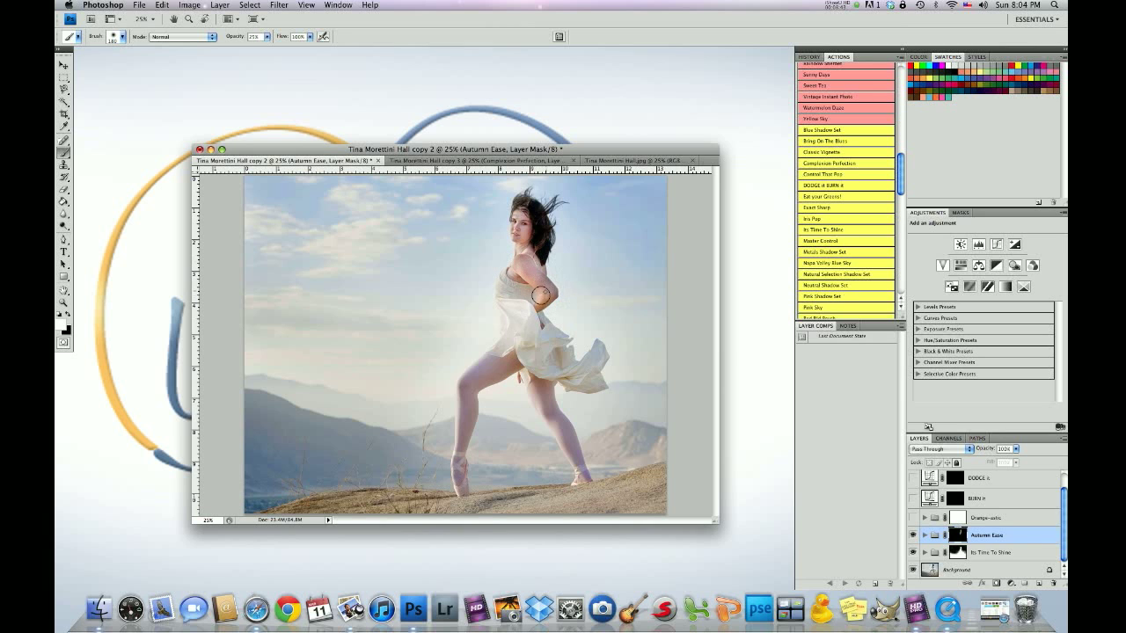
pyautogui.moveTo(524, 290)
pyautogui.mouseDown()
pyautogui.moveTo(508, 355)
pyautogui.moveTo(535, 338)
pyautogui.moveTo(534, 359)
pyautogui.moveTo(549, 337)
pyautogui.moveTo(545, 360)
pyautogui.moveTo(538, 323)
pyautogui.moveTo(559, 370)
pyautogui.moveTo(535, 366)
pyautogui.moveTo(517, 337)
pyautogui.moveTo(529, 279)
pyautogui.moveTo(541, 291)
pyautogui.moveTo(514, 337)
pyautogui.moveTo(522, 256)
pyautogui.mouseUp()
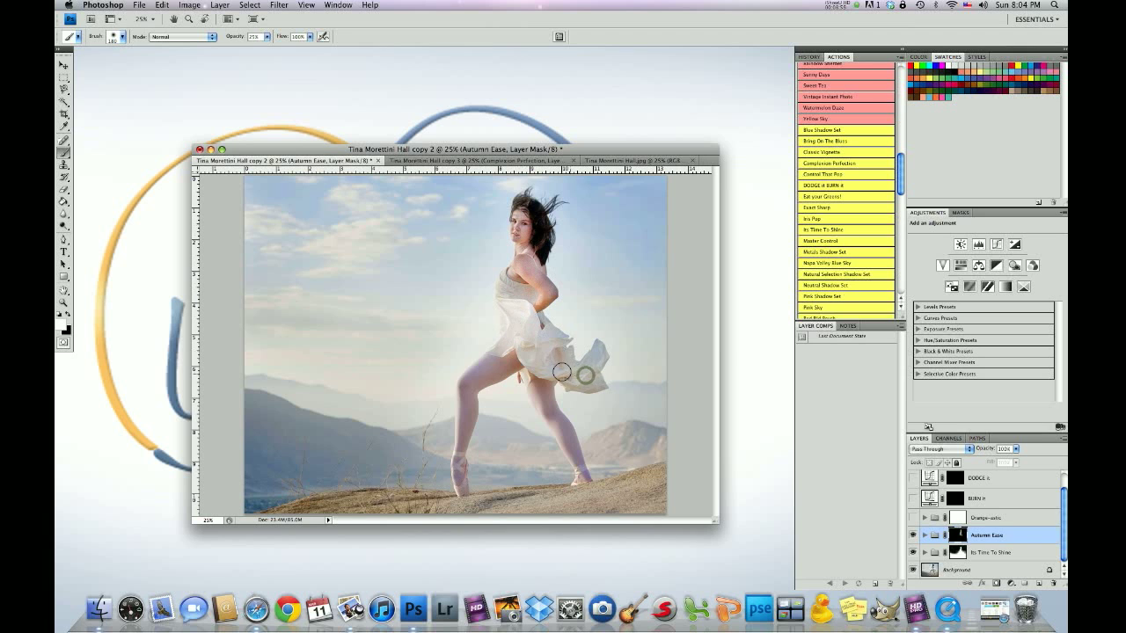
pyautogui.moveTo(562, 372)
pyautogui.mouseDown()
pyautogui.moveTo(533, 358)
pyautogui.moveTo(543, 354)
pyautogui.mouseUp()
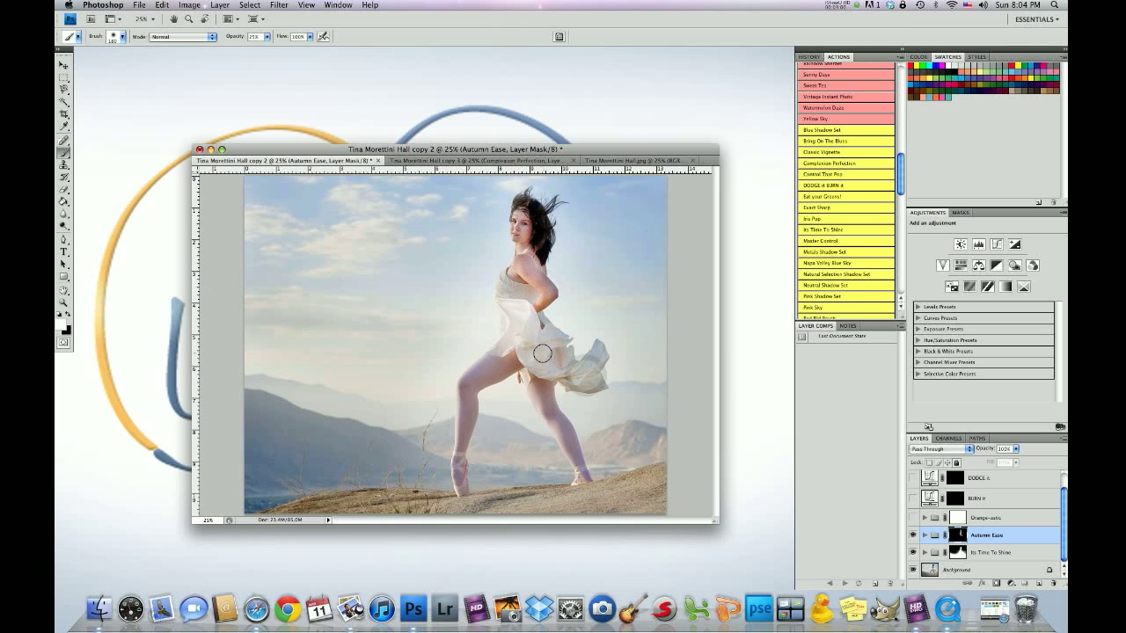
# - Paint Autumn Ease onto the flowing skirt of the dress through its mask with a white brush of about 119 px
pyautogui.click(122, 38)
pyautogui.moveTo(130, 63); pyautogui.dragTo(123, 63)
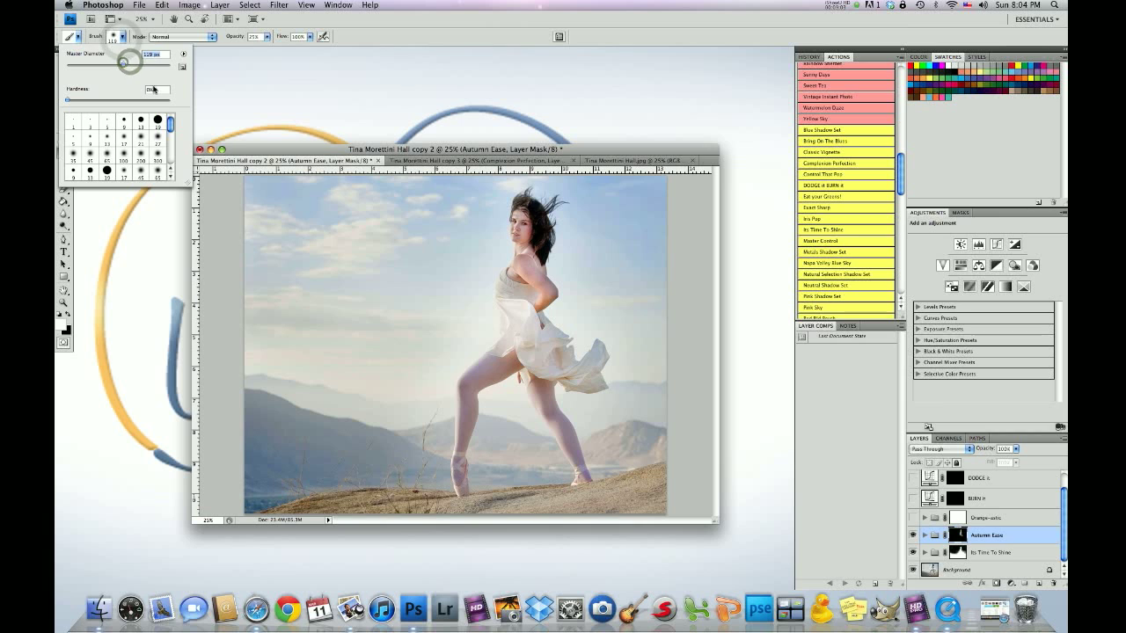
pyautogui.click(596, 352)
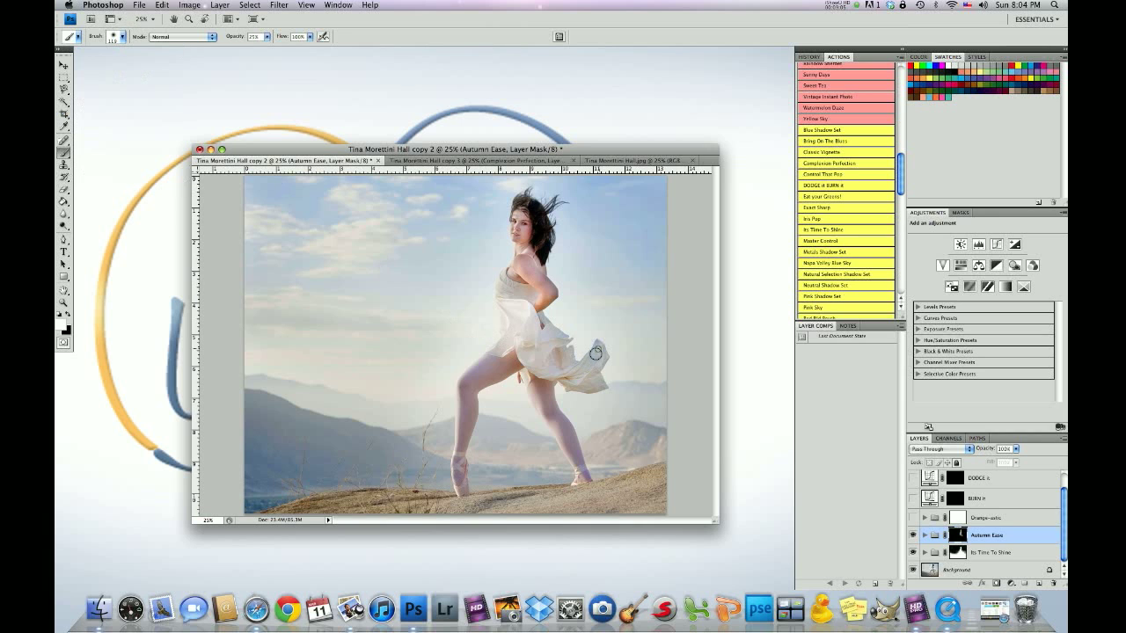
pyautogui.moveTo(595, 353)
pyautogui.mouseDown()
pyautogui.moveTo(595, 385)
pyautogui.moveTo(566, 380)
pyautogui.moveTo(576, 370)
pyautogui.moveTo(563, 357)
pyautogui.moveTo(610, 364)
pyautogui.moveTo(597, 346)
pyautogui.moveTo(581, 380)
pyautogui.moveTo(592, 385)
pyautogui.moveTo(523, 349)
pyautogui.mouseUp()
# - Extend the Autumn Ease mask painting over the dancer's bent thigh and knee with a brush of about 137 px
pyautogui.click(122, 36)
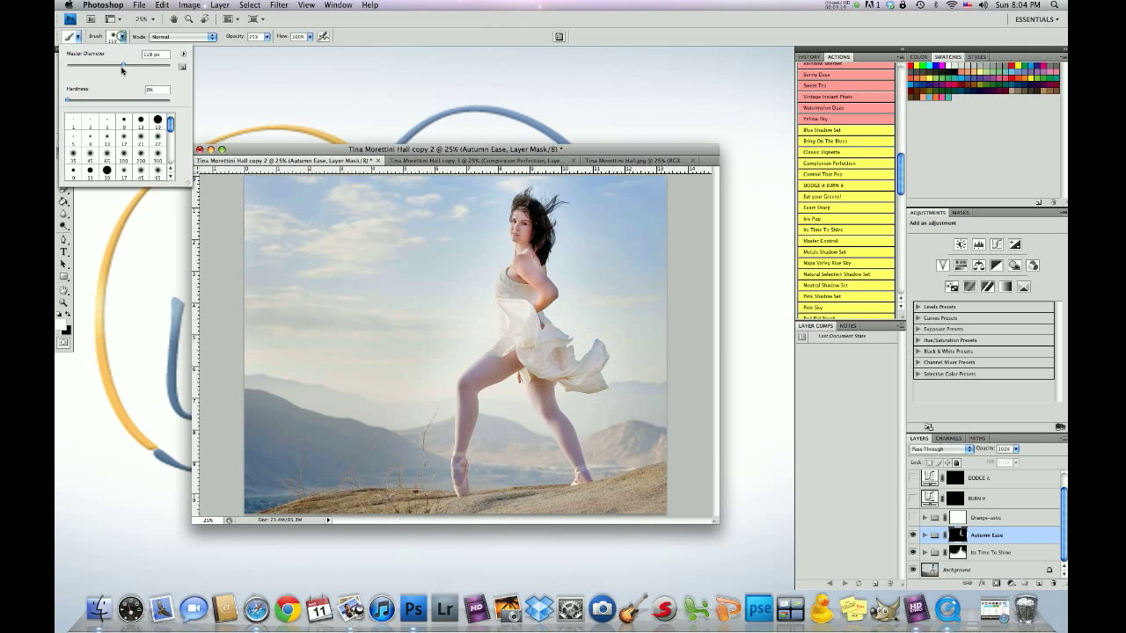
pyautogui.moveTo(122, 65); pyautogui.dragTo(129, 65)
pyautogui.moveTo(512, 358); pyautogui.dragTo(475, 378)
pyautogui.moveTo(498, 368)
pyautogui.mouseDown()
pyautogui.moveTo(493, 364)
pyautogui.moveTo(469, 386)
pyautogui.moveTo(464, 426)
pyautogui.moveTo(467, 386)
pyautogui.mouseUp()
pyautogui.moveTo(466, 386); pyautogui.dragTo(505, 360)
pyautogui.click(507, 361)
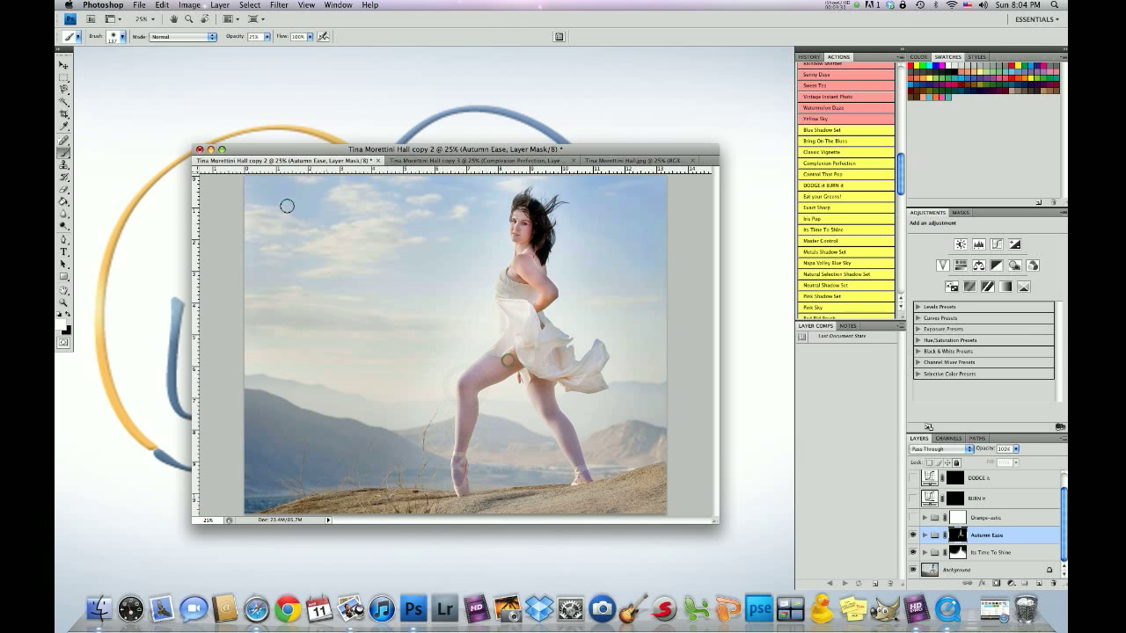
# - Paint Autumn Ease over both of the dancer's legs through its mask with a brush reduced to about 99 px
pyautogui.click(123, 36)
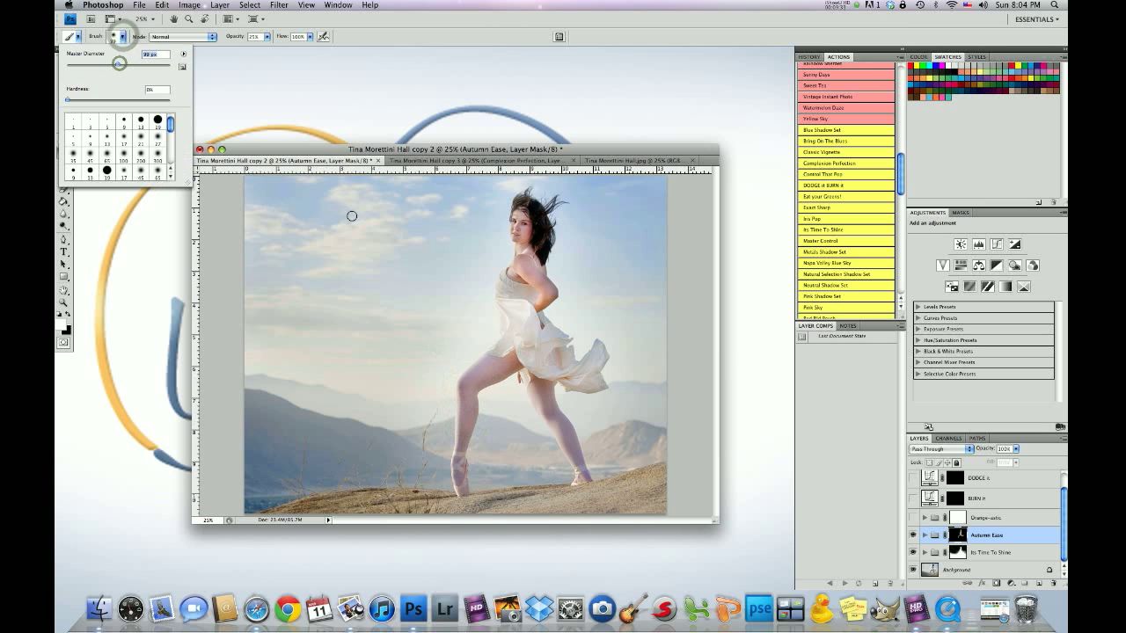
pyautogui.click(463, 438)
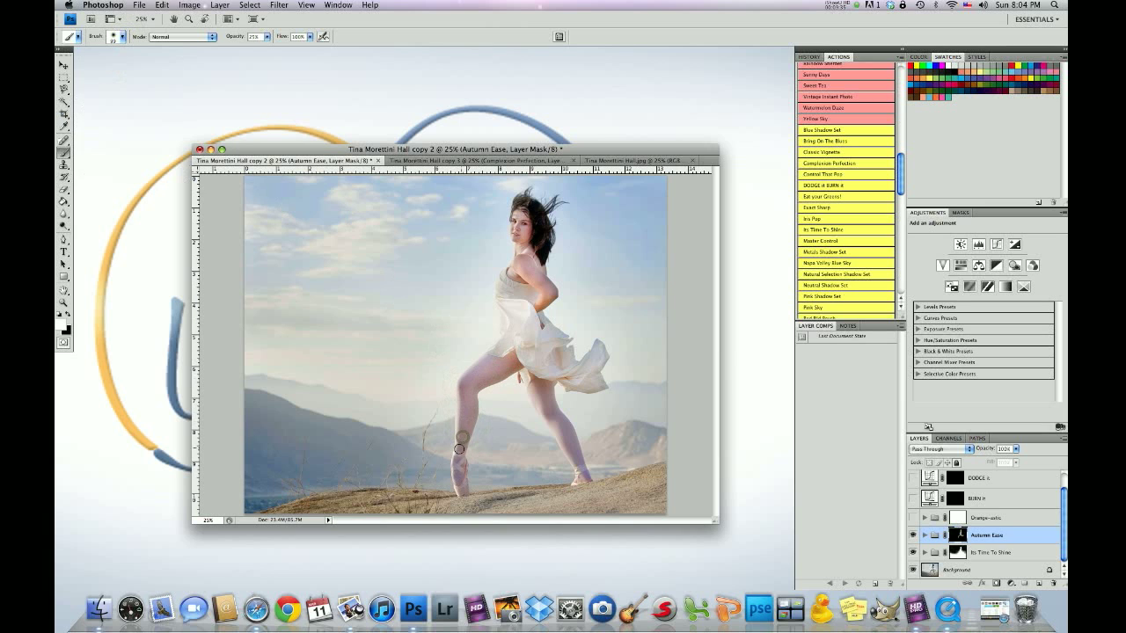
pyautogui.moveTo(459, 450)
pyautogui.mouseDown()
pyautogui.moveTo(461, 491)
pyautogui.moveTo(459, 449)
pyautogui.mouseUp()
pyautogui.moveTo(472, 382)
pyautogui.mouseDown()
pyautogui.moveTo(513, 359)
pyautogui.moveTo(499, 367)
pyautogui.mouseUp()
pyautogui.moveTo(549, 411)
pyautogui.mouseDown()
pyautogui.moveTo(575, 462)
pyautogui.moveTo(533, 374)
pyautogui.mouseUp()
pyautogui.moveTo(565, 438)
pyautogui.mouseDown()
pyautogui.moveTo(582, 478)
pyautogui.moveTo(541, 392)
pyautogui.mouseUp()
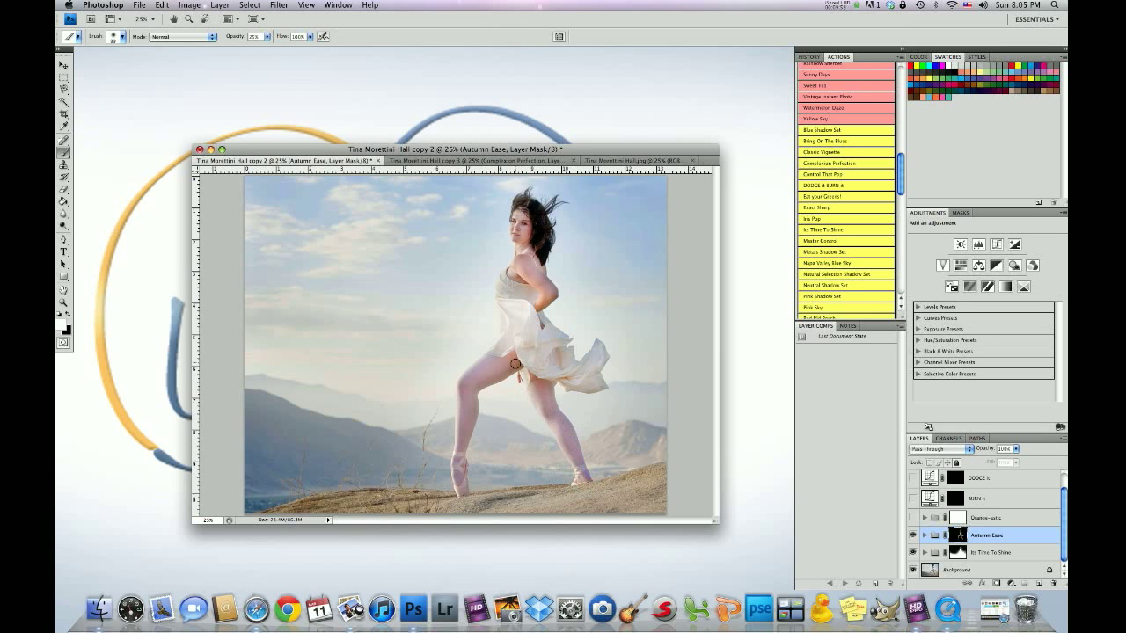
pyautogui.moveTo(472, 381); pyautogui.dragTo(468, 428)
# - Show the Orange-astic group and invert its mask to black
pyautogui.click(980, 519)
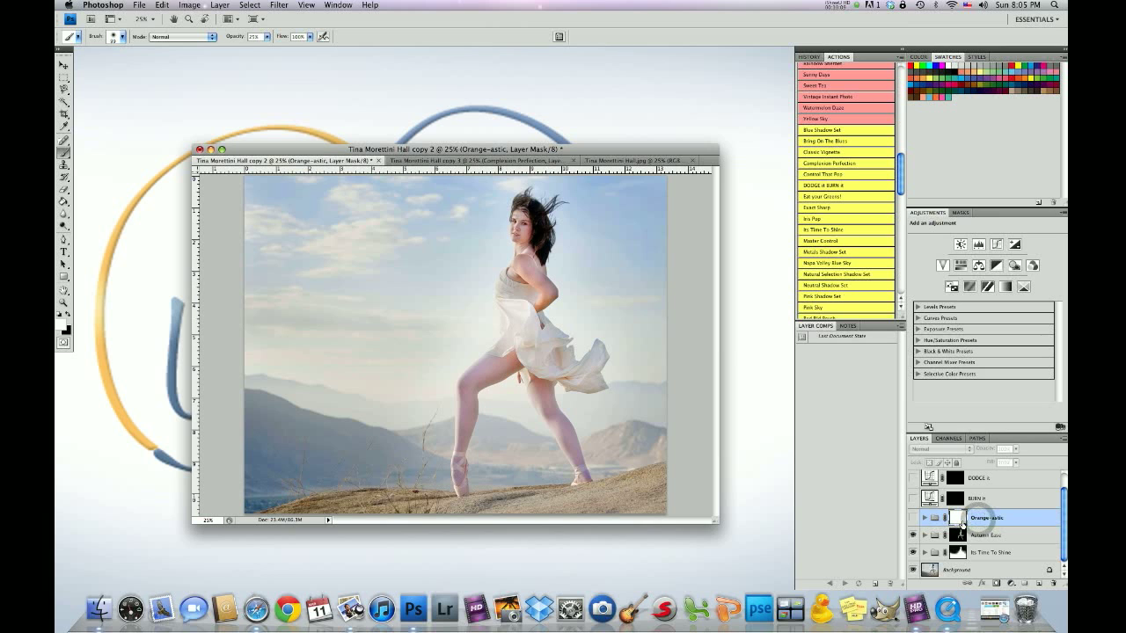
pyautogui.click(913, 518)
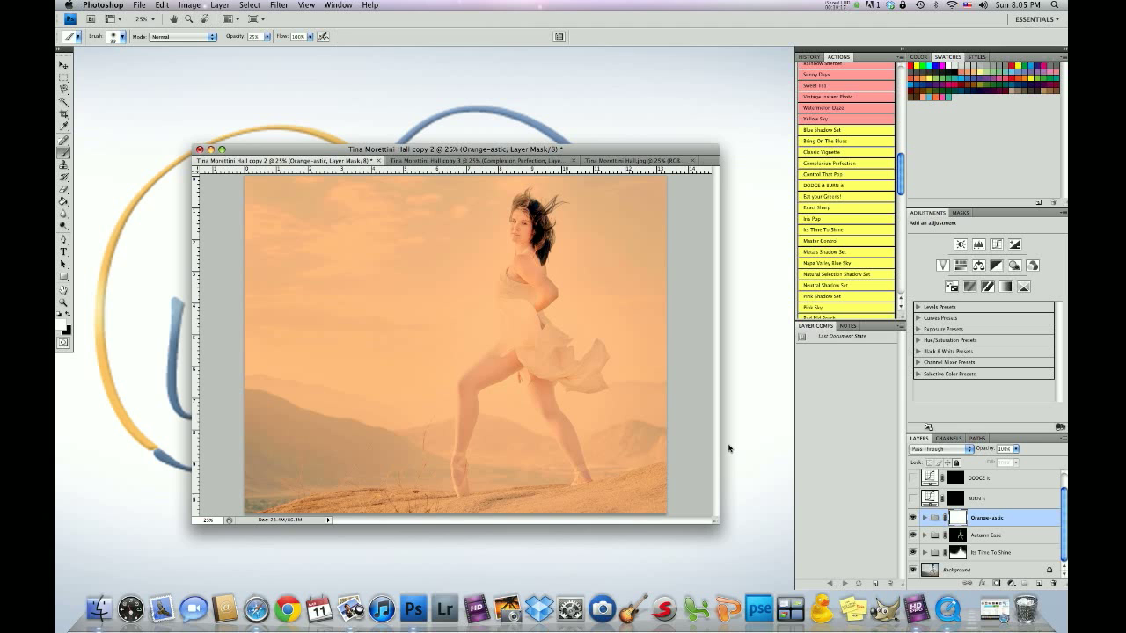
pyautogui.press('super+i')
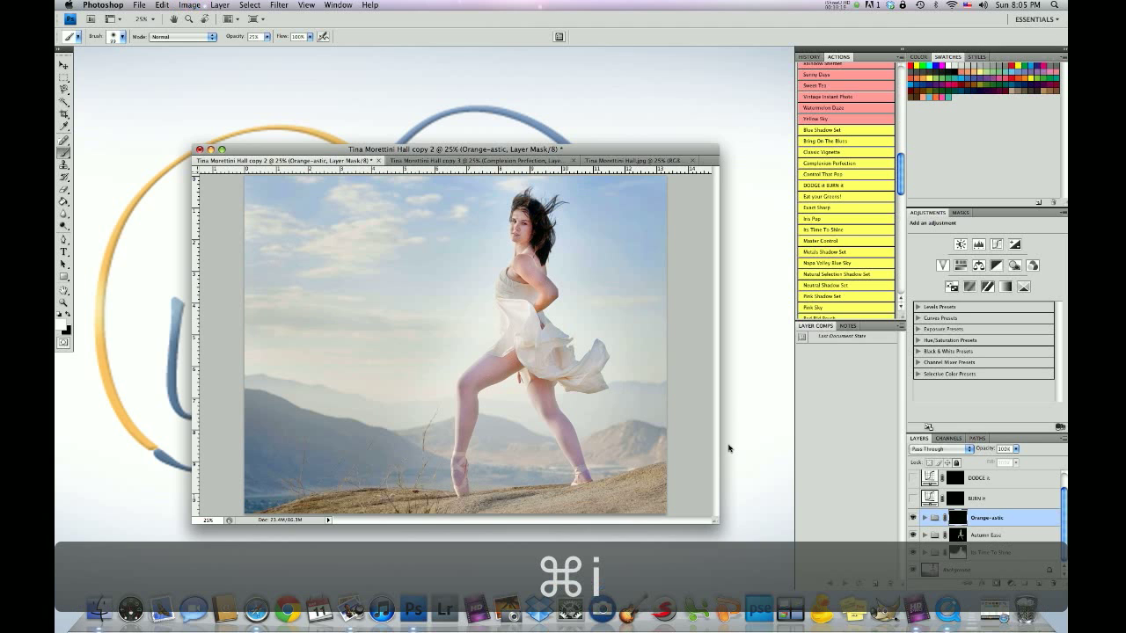
pyautogui.click(213, 5)
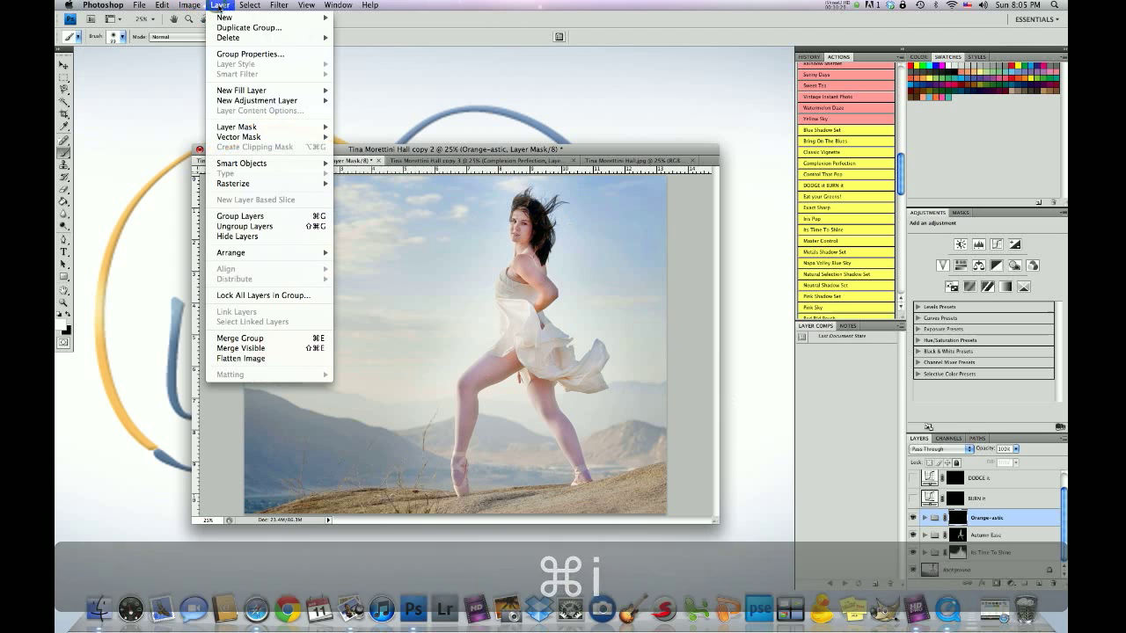
pyautogui.moveTo(291, 101)
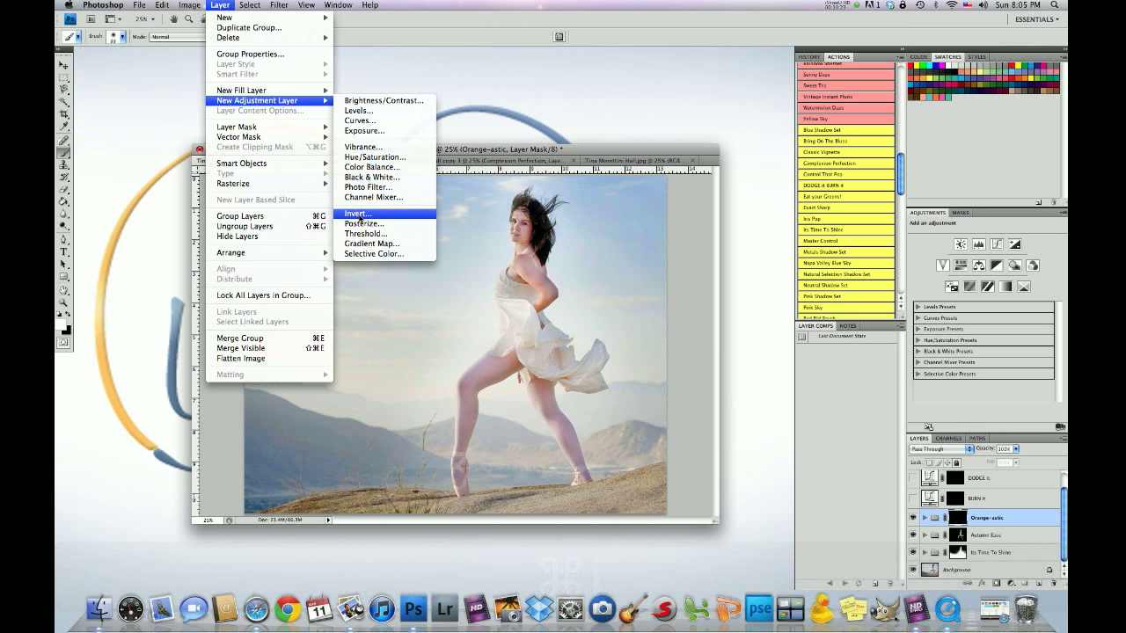
pyautogui.click(508, 149)
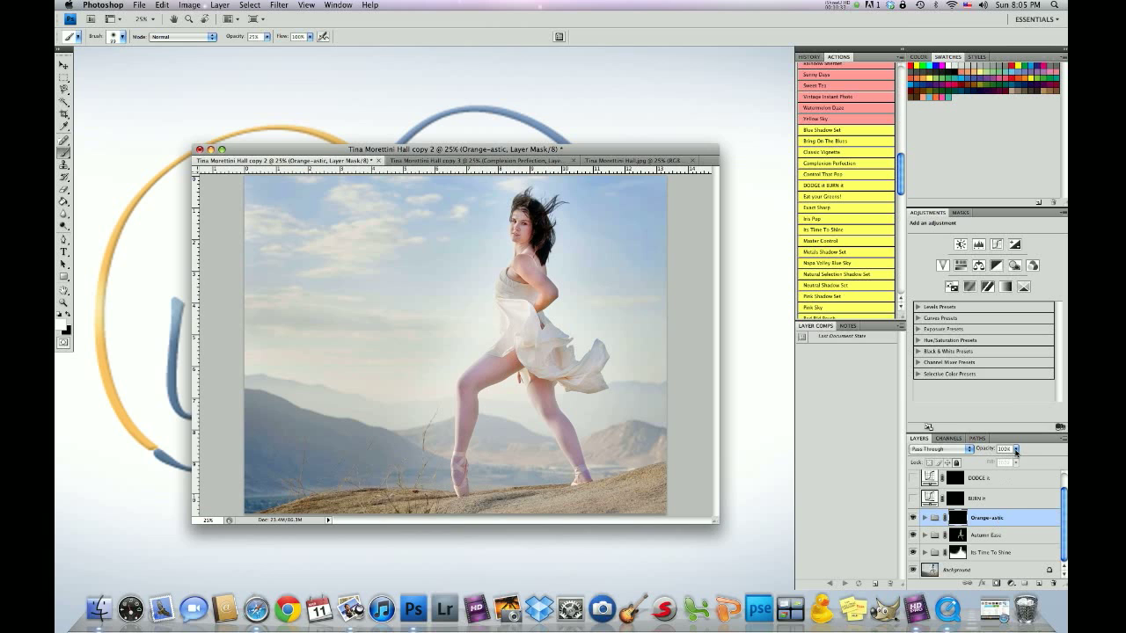
# - Lower the Orange-astic group's opacity to 15% and raise the brush opacity to 100%
pyautogui.click(1016, 450)
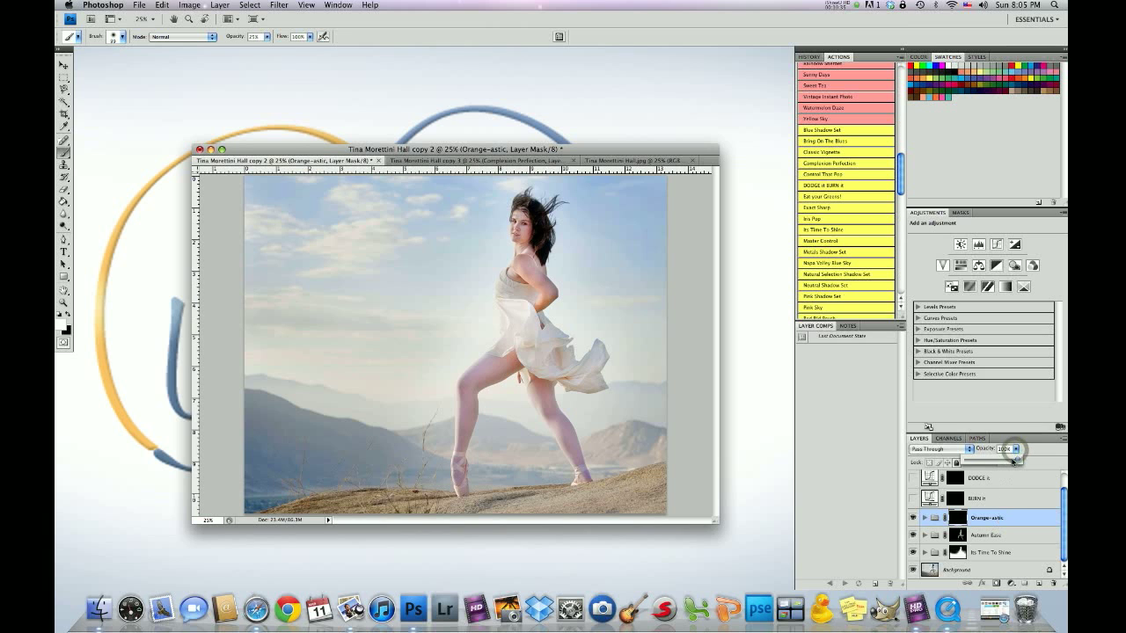
pyautogui.moveTo(986, 466); pyautogui.dragTo(974, 468)
pyautogui.click(266, 38)
pyautogui.moveTo(267, 48); pyautogui.dragTo(331, 49)
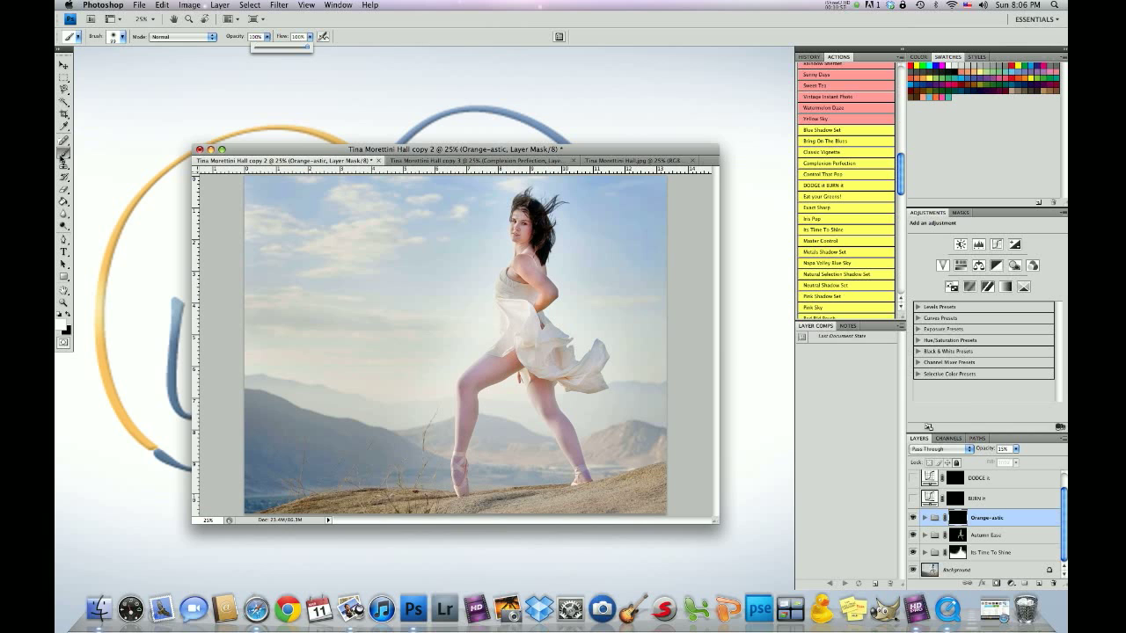
# - Paint Orange-astic onto the dancer's face, body, dress and upper legs through its mask with a white brush of about 141 px
pyautogui.click(122, 38)
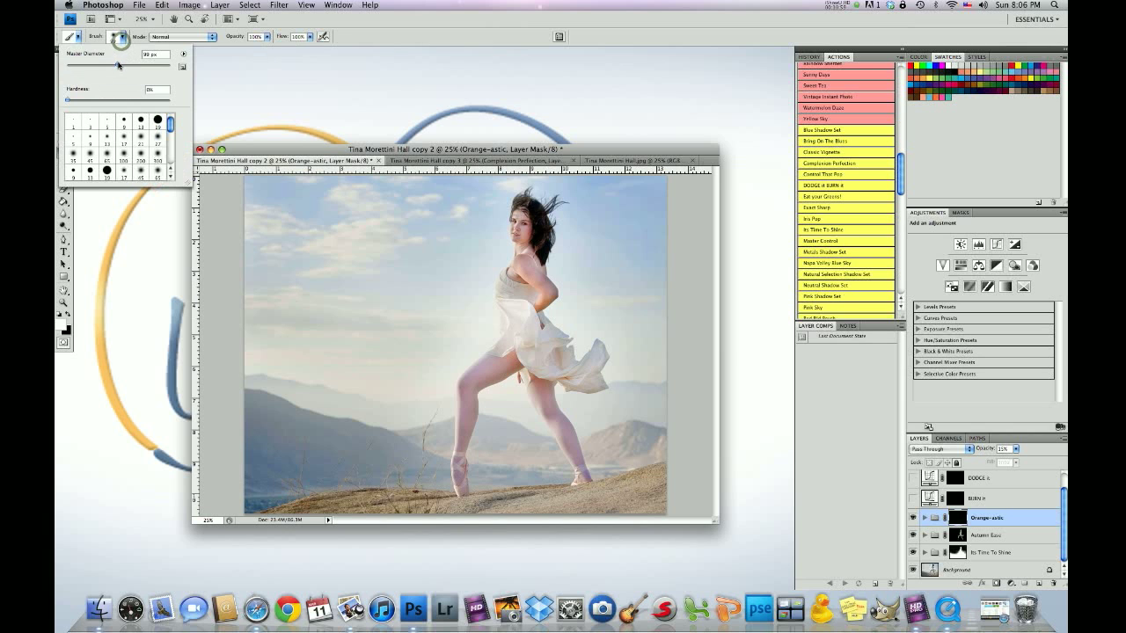
pyautogui.moveTo(119, 64); pyautogui.dragTo(129, 64)
pyautogui.click(522, 215)
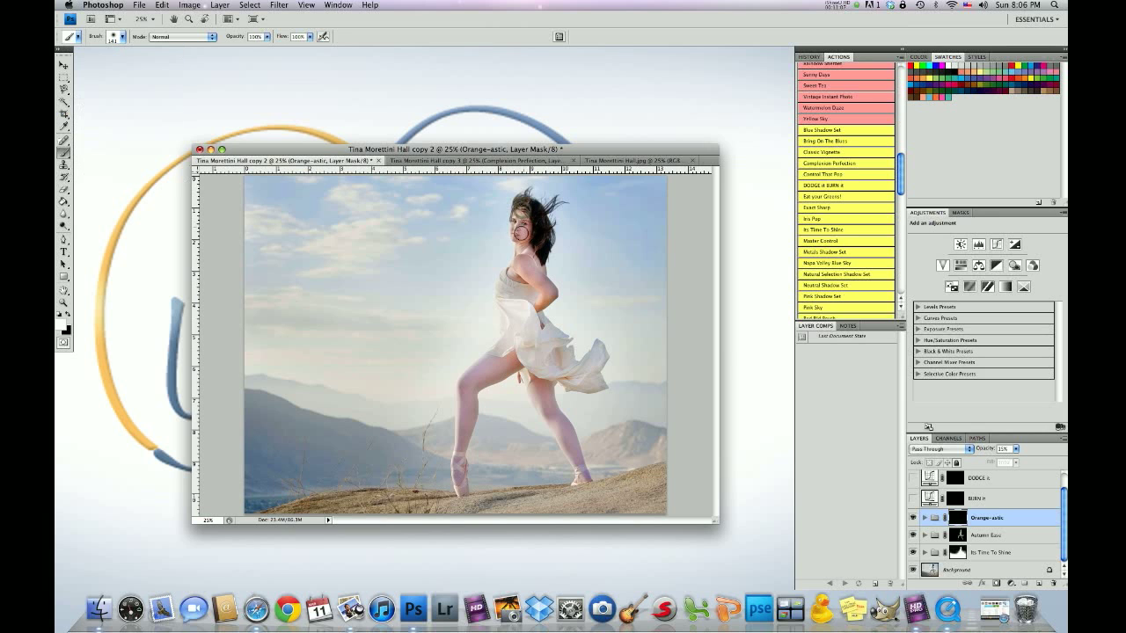
pyautogui.moveTo(519, 235)
pyautogui.mouseDown()
pyautogui.moveTo(513, 207)
pyautogui.moveTo(526, 262)
pyautogui.moveTo(525, 250)
pyautogui.moveTo(514, 275)
pyautogui.moveTo(534, 278)
pyautogui.moveTo(536, 268)
pyautogui.moveTo(526, 258)
pyautogui.moveTo(514, 280)
pyautogui.moveTo(535, 269)
pyautogui.moveTo(548, 294)
pyautogui.moveTo(519, 303)
pyautogui.moveTo(531, 293)
pyautogui.moveTo(506, 291)
pyautogui.moveTo(506, 278)
pyautogui.moveTo(508, 331)
pyautogui.moveTo(506, 307)
pyautogui.moveTo(533, 314)
pyautogui.moveTo(522, 340)
pyautogui.moveTo(522, 326)
pyautogui.moveTo(540, 330)
pyautogui.moveTo(537, 316)
pyautogui.moveTo(558, 342)
pyautogui.moveTo(541, 363)
pyautogui.moveTo(552, 362)
pyautogui.moveTo(535, 363)
pyautogui.moveTo(519, 333)
pyautogui.moveTo(505, 346)
pyautogui.moveTo(507, 327)
pyautogui.moveTo(537, 337)
pyautogui.moveTo(577, 369)
pyautogui.moveTo(565, 360)
pyautogui.moveTo(588, 384)
pyautogui.moveTo(578, 396)
pyautogui.moveTo(598, 346)
pyautogui.moveTo(578, 366)
pyautogui.moveTo(514, 302)
pyautogui.moveTo(519, 256)
pyautogui.mouseUp()
pyautogui.moveTo(549, 381)
pyautogui.mouseDown()
pyautogui.moveTo(515, 376)
pyautogui.moveTo(508, 363)
pyautogui.moveTo(463, 387)
pyautogui.mouseUp()
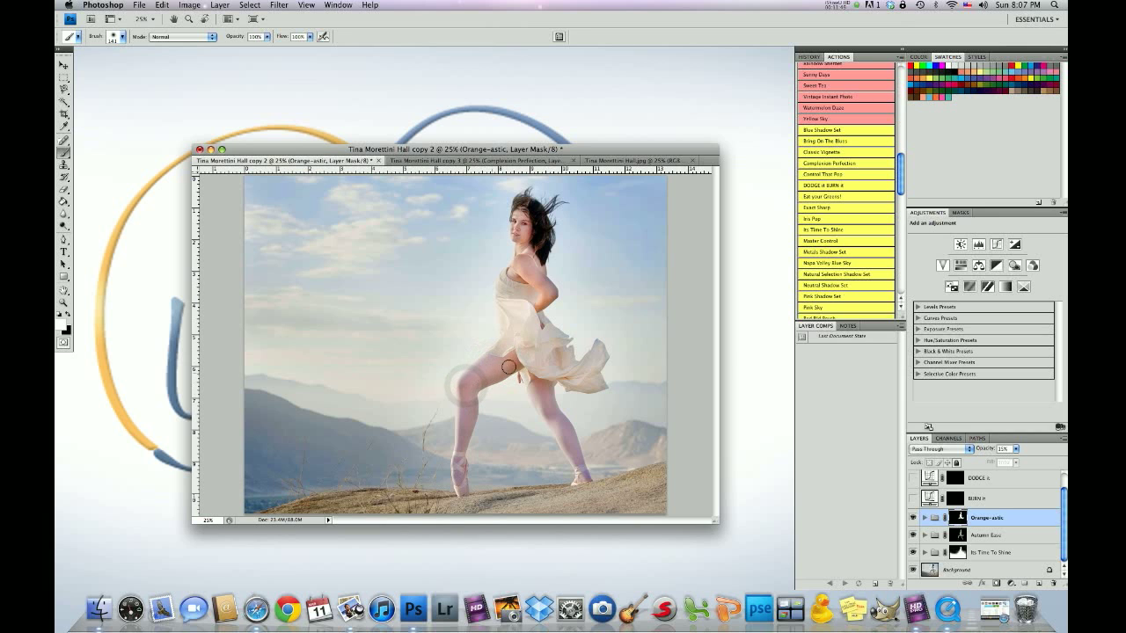
pyautogui.moveTo(544, 401)
pyautogui.mouseDown()
pyautogui.moveTo(551, 414)
pyautogui.moveTo(532, 374)
pyautogui.mouseUp()
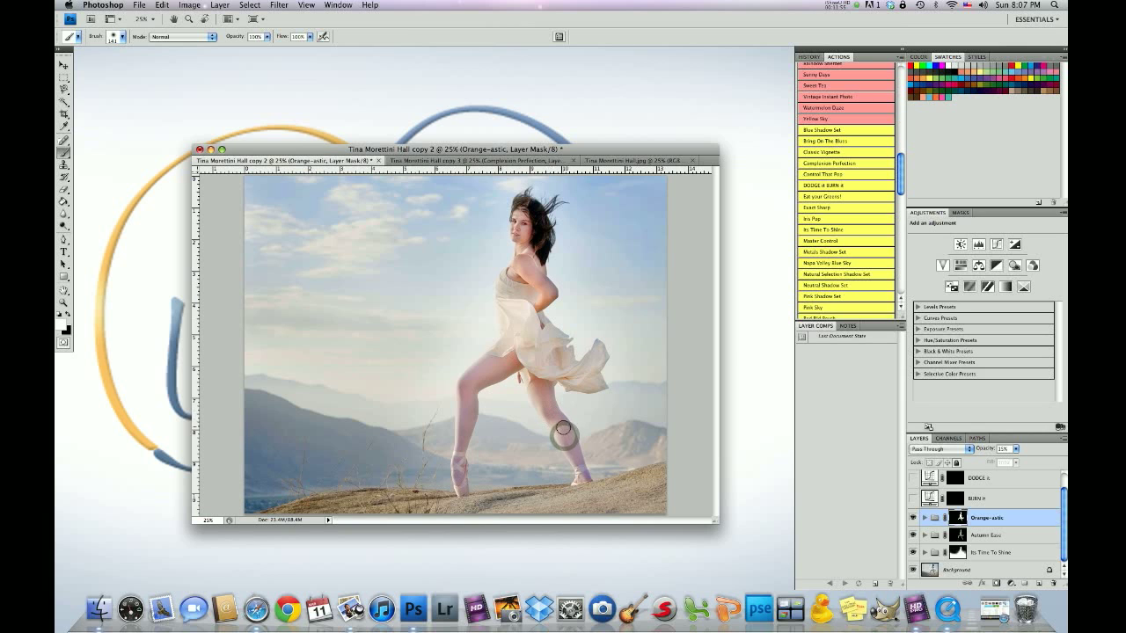
# - Paint Orange-astic over the dancer's lower legs and feet with a brush of about 101 px, touching up the dress
pyautogui.click(120, 37)
pyautogui.click(119, 65)
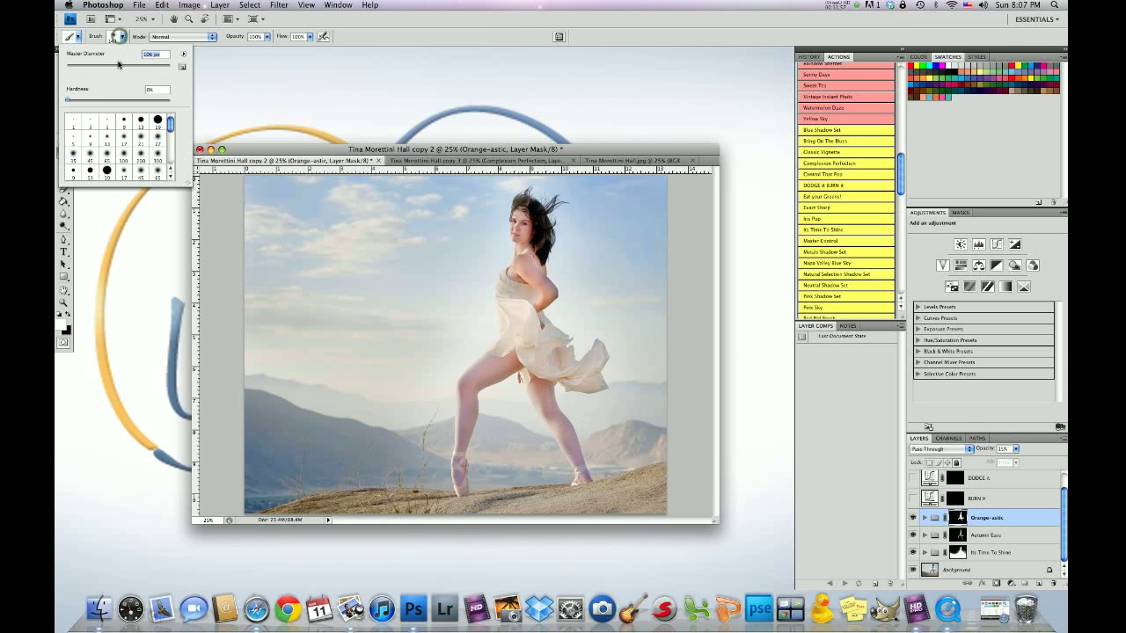
pyautogui.click(465, 411)
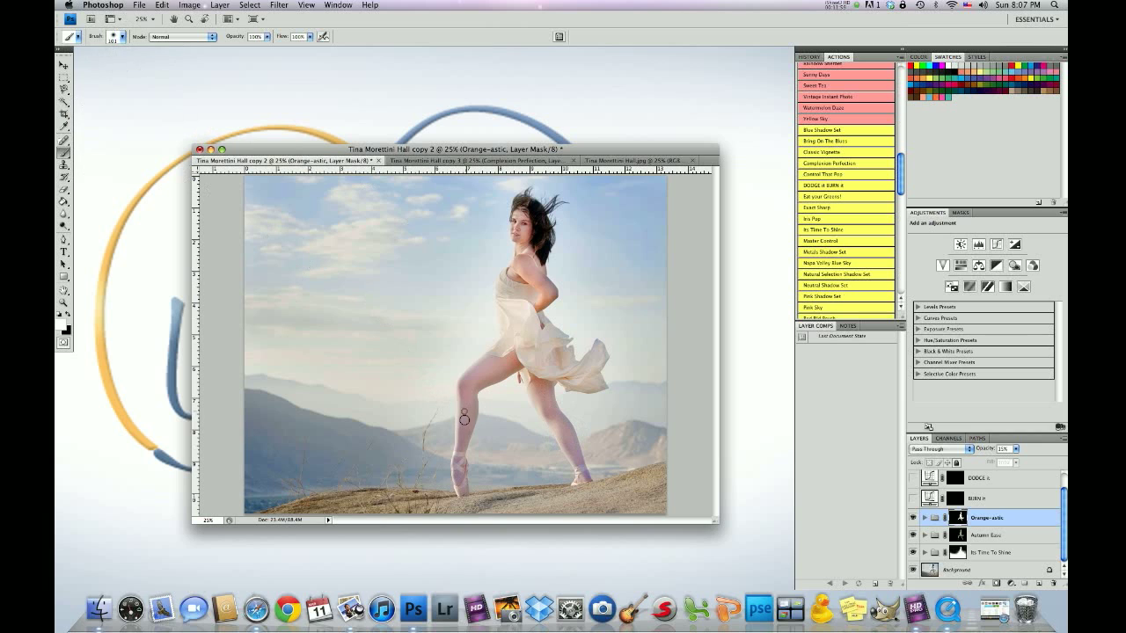
pyautogui.moveTo(470, 408); pyautogui.dragTo(461, 436)
pyautogui.click(454, 475)
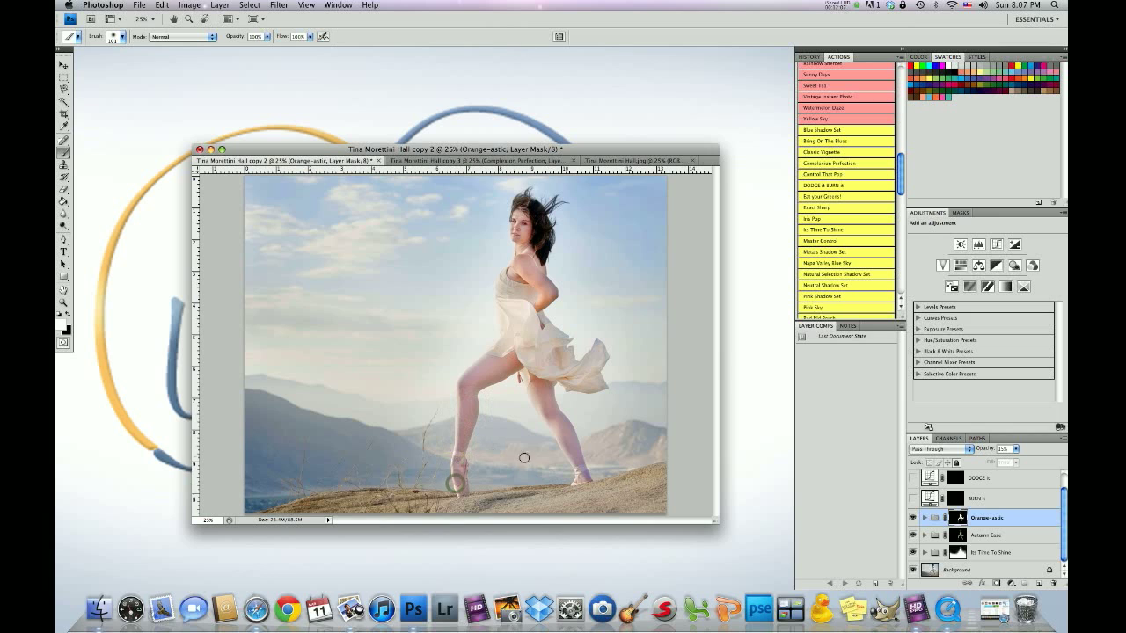
pyautogui.click(578, 472)
pyautogui.click(504, 303)
# - Paint Orange-astic across the lower sky and horizon on both sides of the dancer with a brush of about 666 px
pyautogui.click(120, 36)
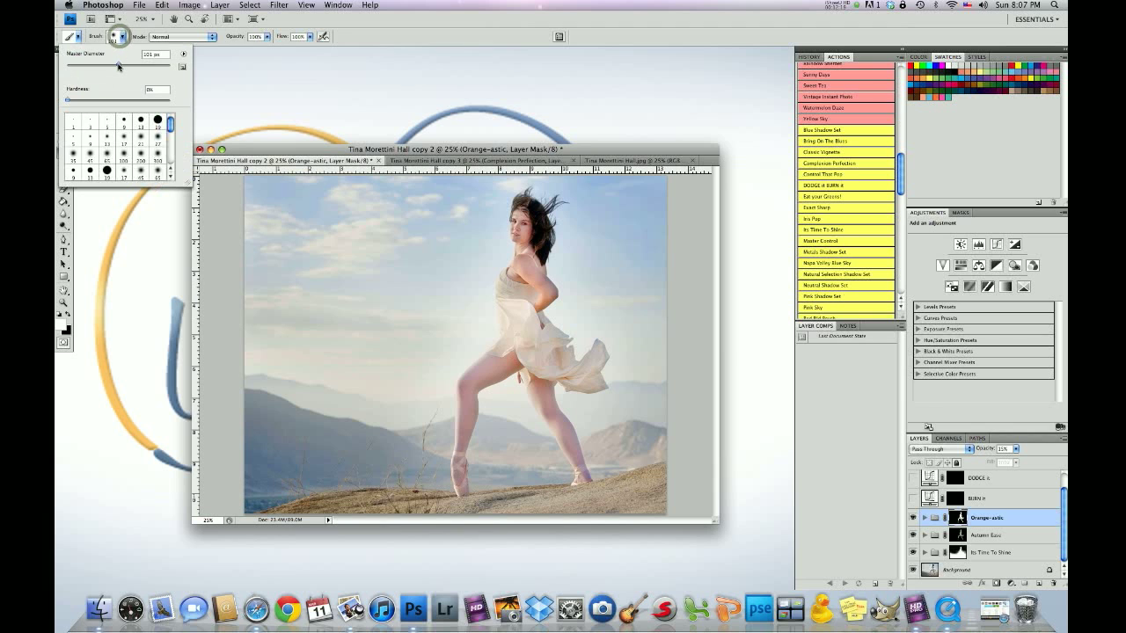
pyautogui.moveTo(119, 65); pyautogui.dragTo(156, 65)
pyautogui.moveTo(158, 66); pyautogui.dragTo(163, 65)
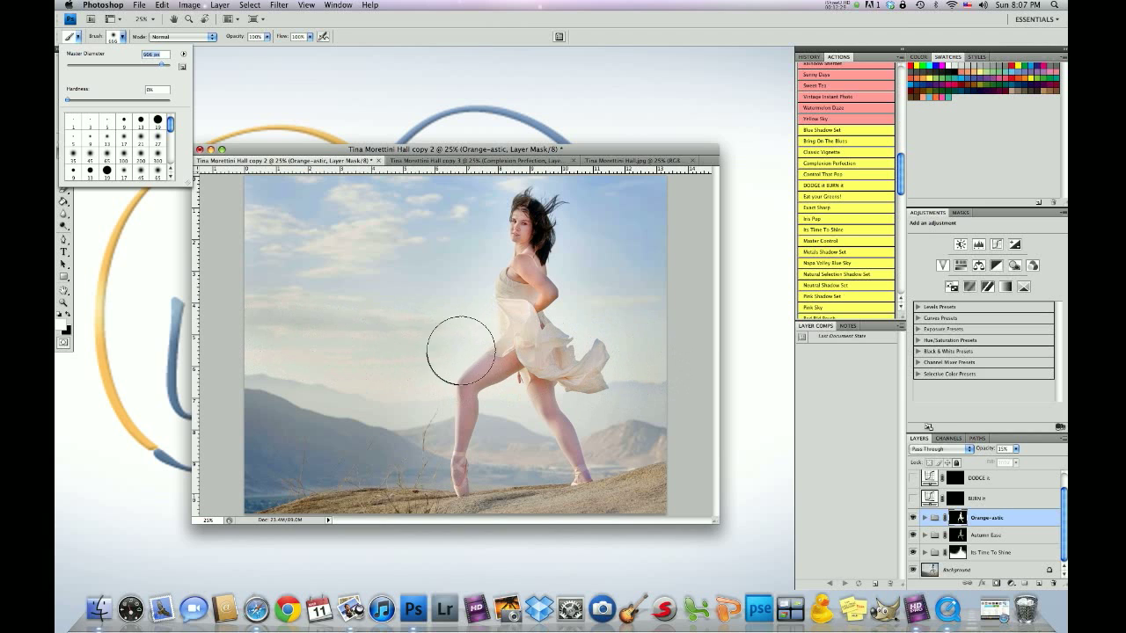
pyautogui.moveTo(481, 351)
pyautogui.mouseDown()
pyautogui.moveTo(403, 355)
pyautogui.moveTo(212, 329)
pyautogui.moveTo(325, 355)
pyautogui.moveTo(671, 351)
pyautogui.moveTo(683, 364)
pyautogui.moveTo(639, 379)
pyautogui.moveTo(374, 383)
pyautogui.moveTo(249, 345)
pyautogui.moveTo(477, 341)
pyautogui.mouseUp()
pyautogui.moveTo(510, 350)
pyautogui.mouseDown()
pyautogui.moveTo(678, 343)
pyautogui.moveTo(562, 378)
pyautogui.moveTo(659, 385)
pyautogui.mouseUp()
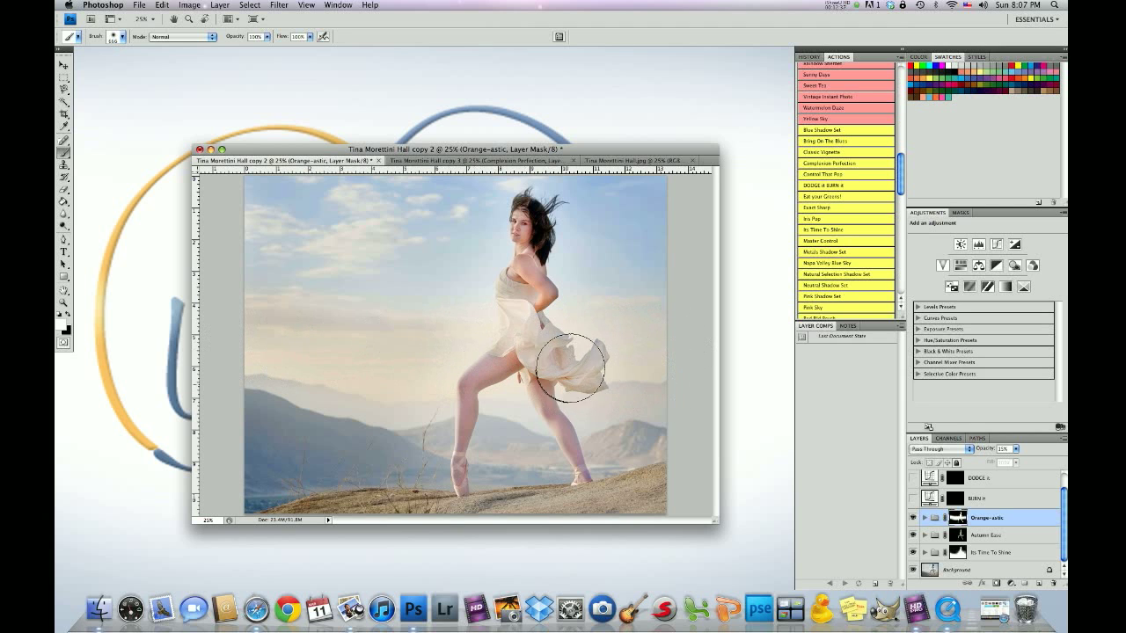
pyautogui.moveTo(421, 359)
pyautogui.mouseDown()
pyautogui.moveTo(269, 340)
pyautogui.moveTo(349, 358)
pyautogui.moveTo(416, 237)
pyautogui.moveTo(413, 351)
pyautogui.mouseUp()
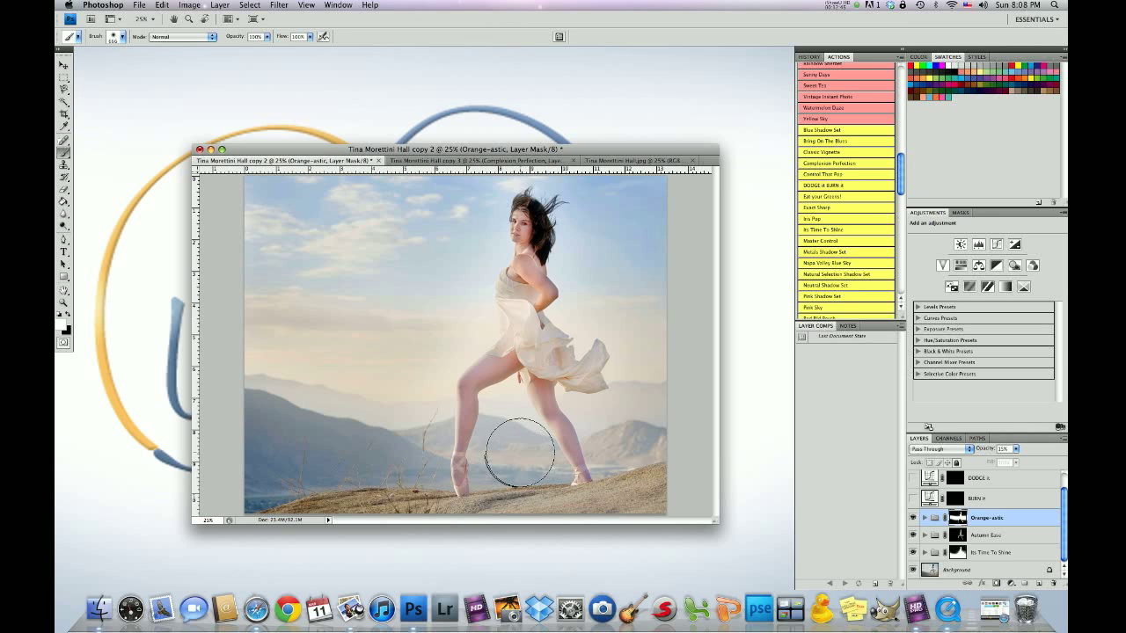
pyautogui.moveTo(406, 371)
pyautogui.mouseDown()
pyautogui.moveTo(272, 344)
pyautogui.moveTo(643, 340)
pyautogui.moveTo(650, 356)
pyautogui.mouseUp()
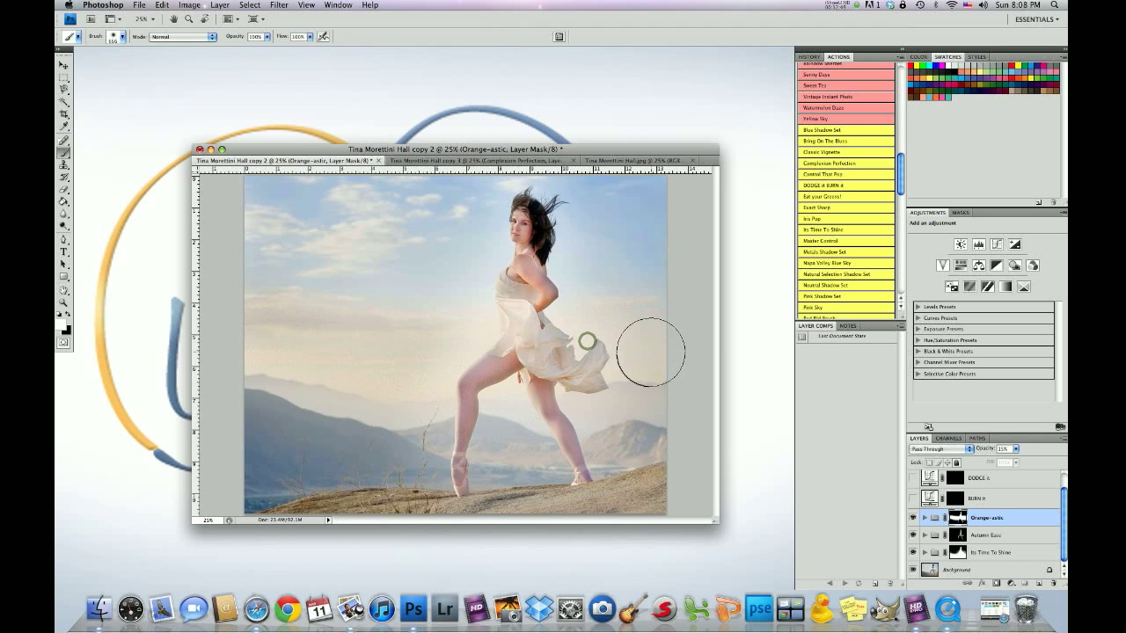
pyautogui.moveTo(481, 323); pyautogui.dragTo(227, 330)
# - Show the BURN it layer with its mask selected and set the brush opacity to 20%
pyautogui.click(970, 499)
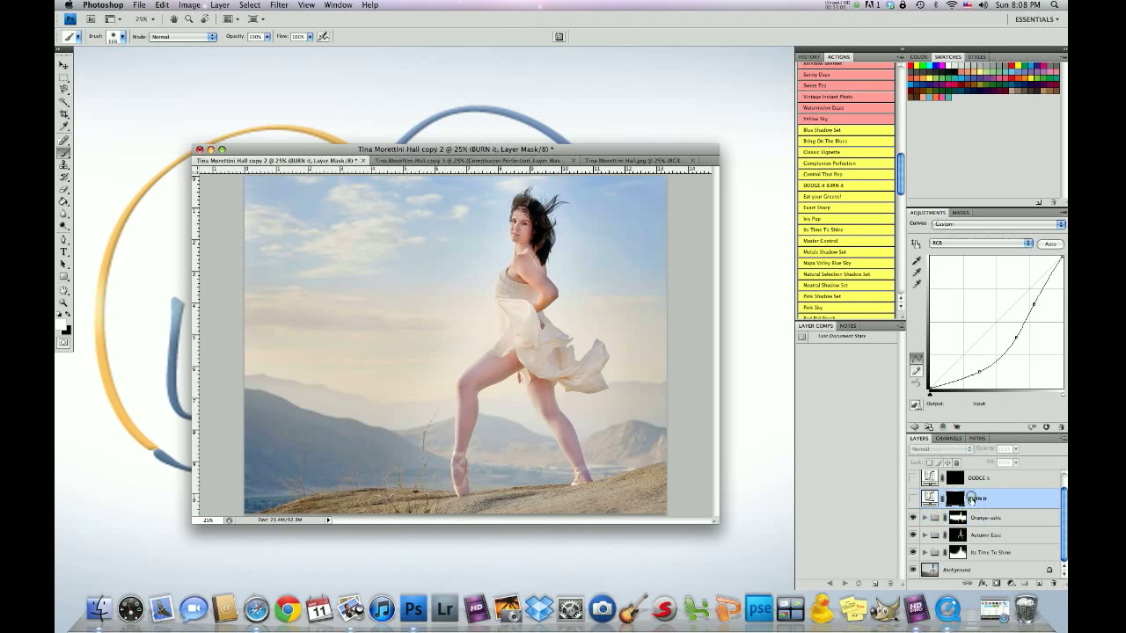
pyautogui.click(912, 498)
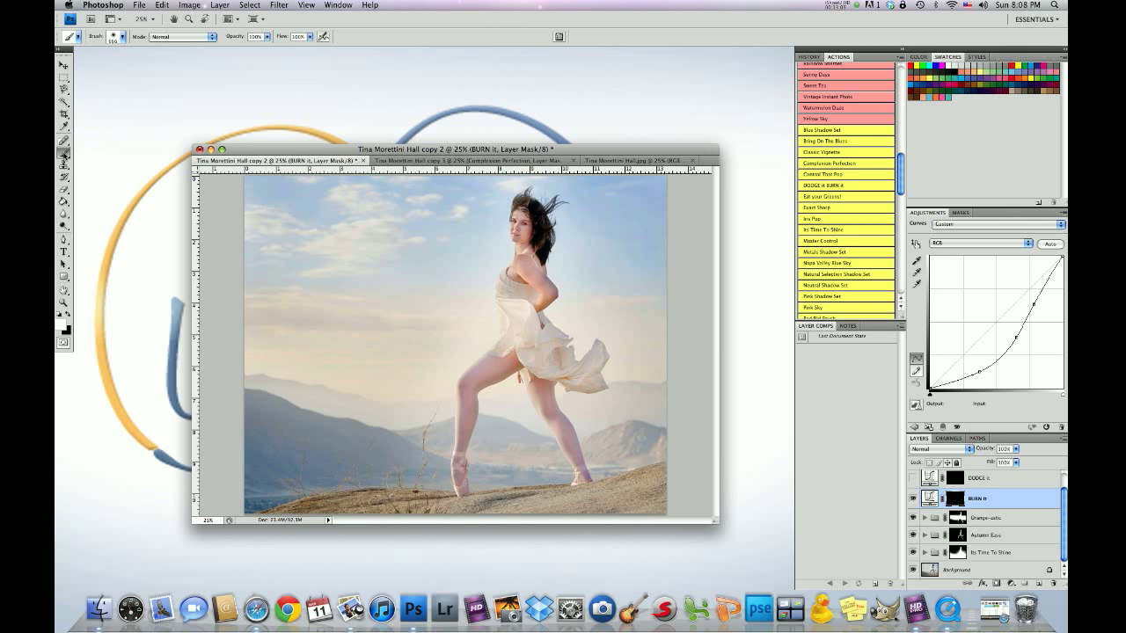
pyautogui.click(266, 39)
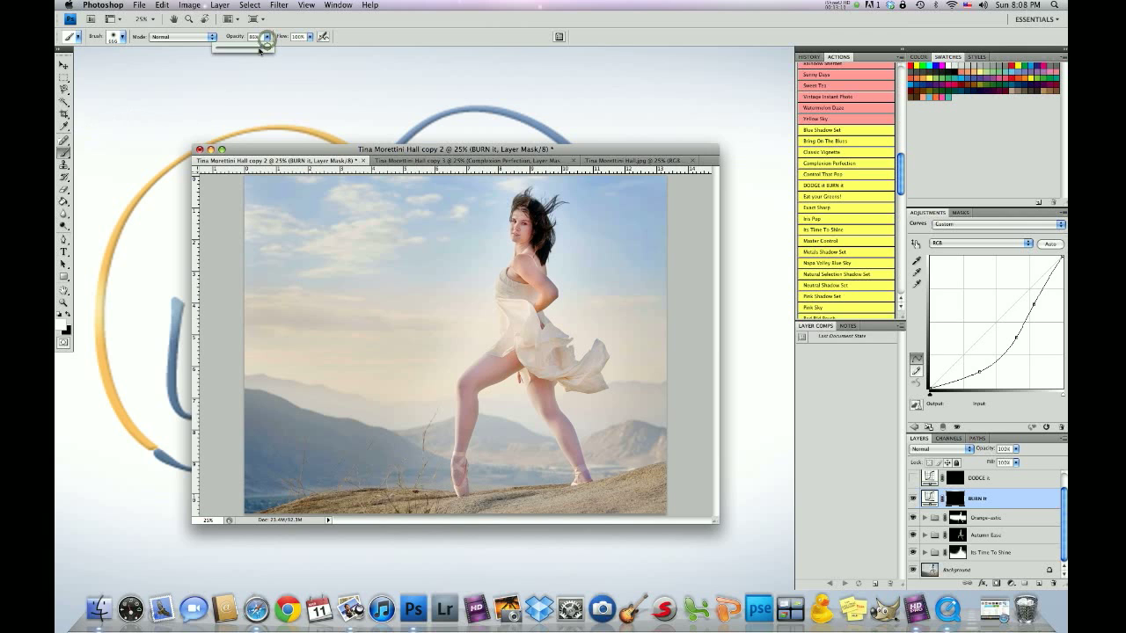
pyautogui.moveTo(260, 50); pyautogui.dragTo(233, 56)
pyautogui.press('Up')
# - Darken the upper sky on both sides of the dancer by painting the BURN it mask with a brush of about 852 px
pyautogui.click(123, 39)
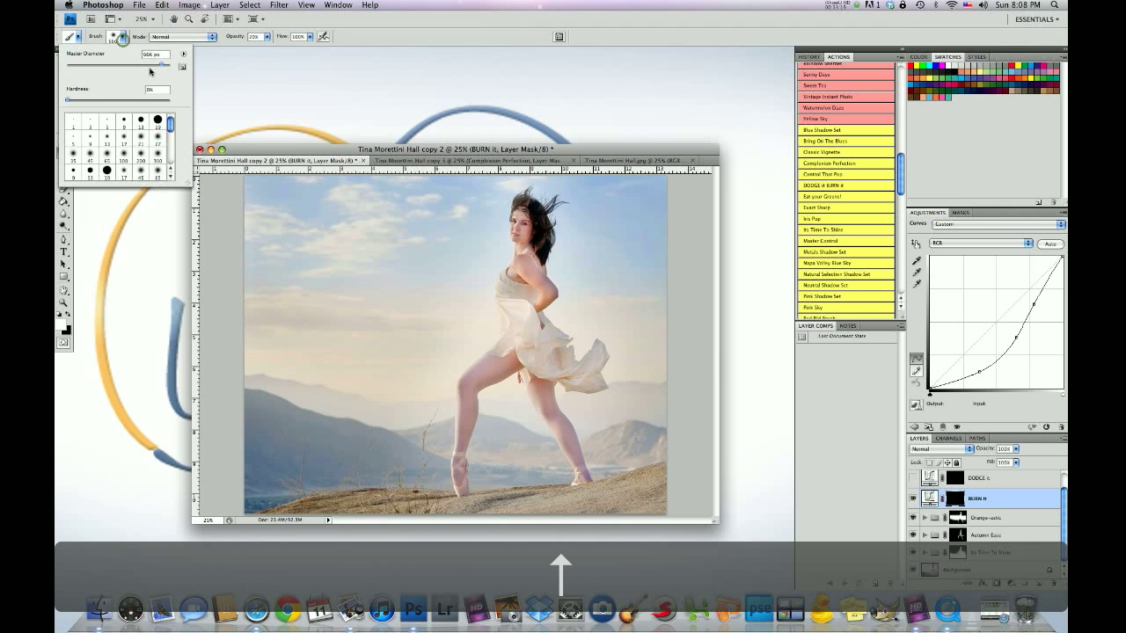
pyautogui.moveTo(162, 66); pyautogui.dragTo(163, 68)
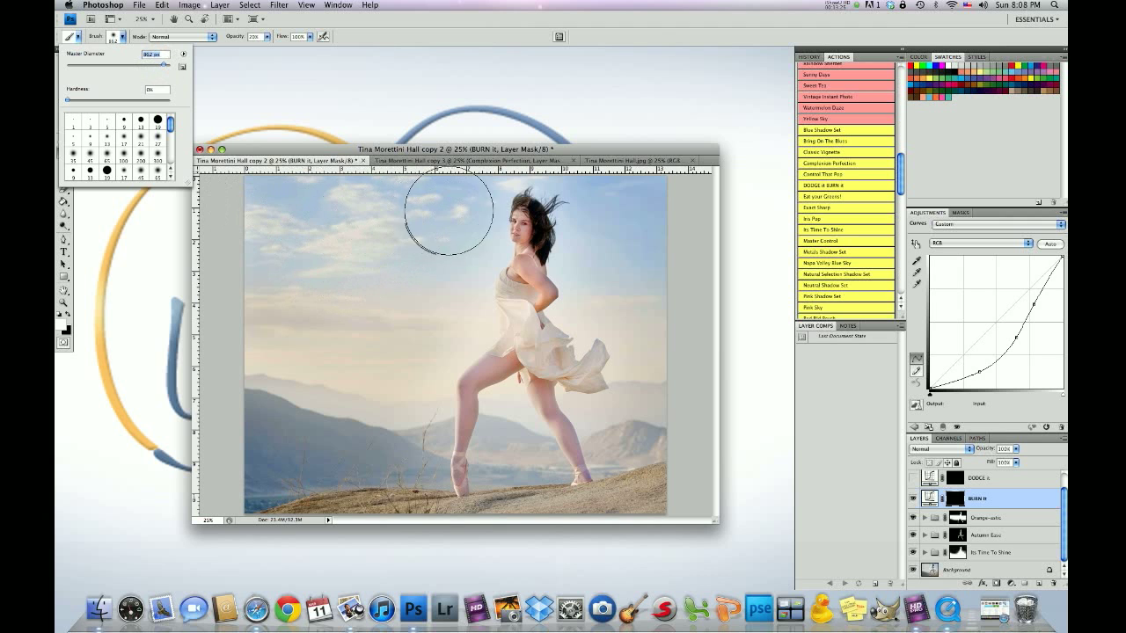
pyautogui.click(384, 217)
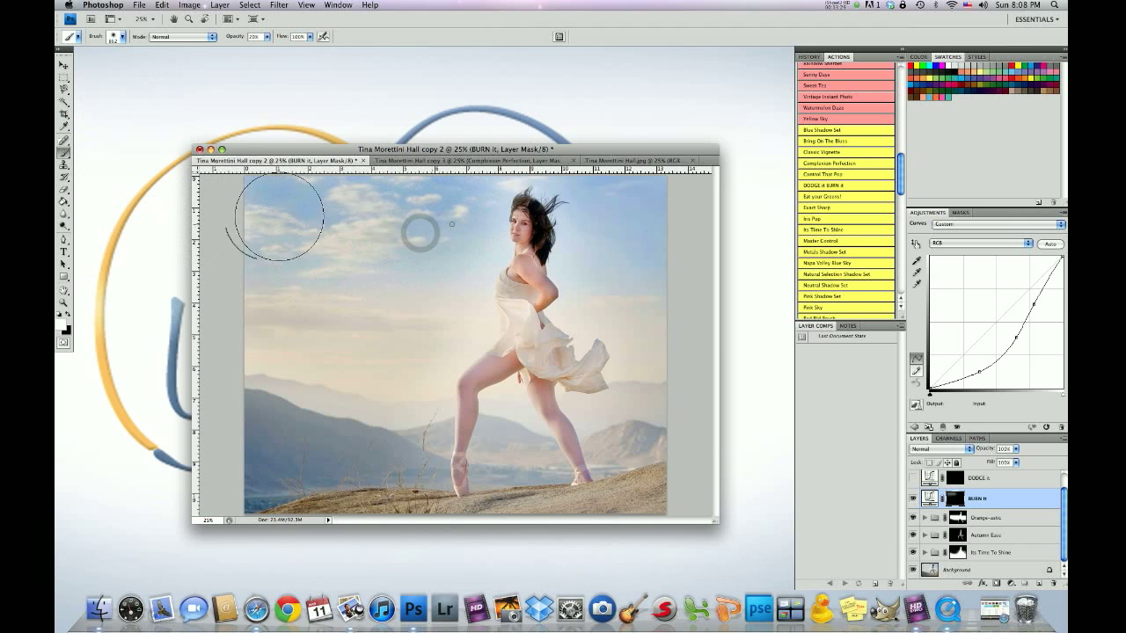
pyautogui.moveTo(376, 221)
pyautogui.mouseDown()
pyautogui.moveTo(435, 234)
pyautogui.moveTo(537, 223)
pyautogui.moveTo(642, 235)
pyautogui.mouseUp()
pyautogui.moveTo(478, 209); pyautogui.dragTo(676, 224)
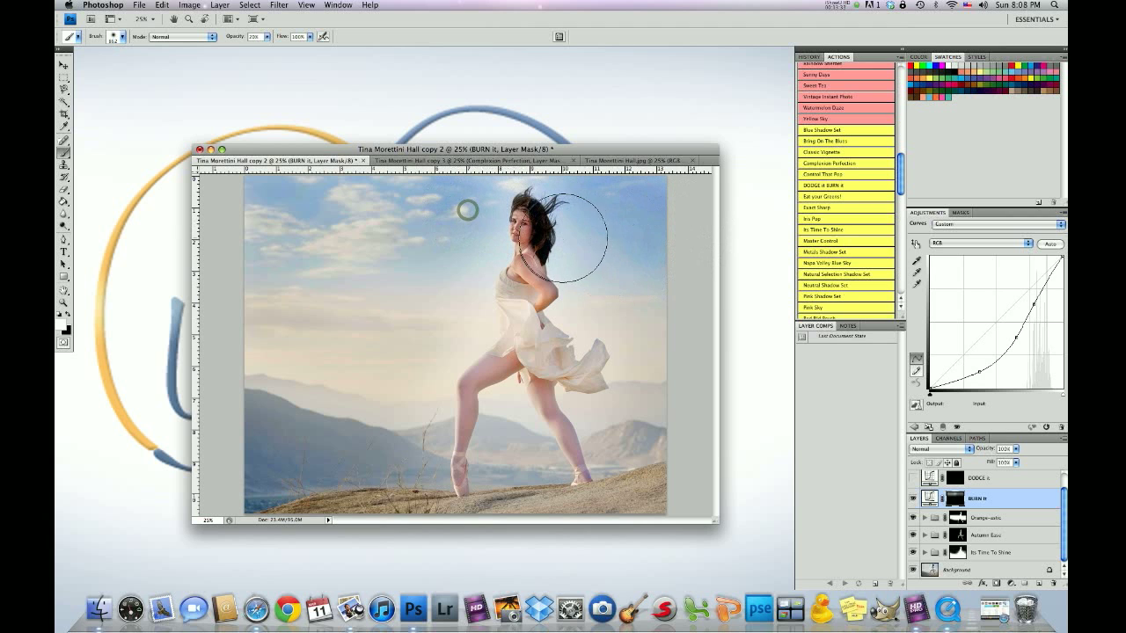
pyautogui.moveTo(563, 241); pyautogui.dragTo(684, 239)
pyautogui.moveTo(493, 207)
pyautogui.mouseDown()
pyautogui.moveTo(234, 209)
pyautogui.moveTo(321, 236)
pyautogui.moveTo(552, 266)
pyautogui.moveTo(593, 261)
pyautogui.moveTo(556, 195)
pyautogui.moveTo(695, 232)
pyautogui.mouseUp()
pyautogui.moveTo(595, 254)
pyautogui.mouseDown()
pyautogui.moveTo(669, 242)
pyautogui.moveTo(698, 278)
pyautogui.moveTo(681, 307)
pyautogui.moveTo(699, 354)
pyautogui.mouseUp()
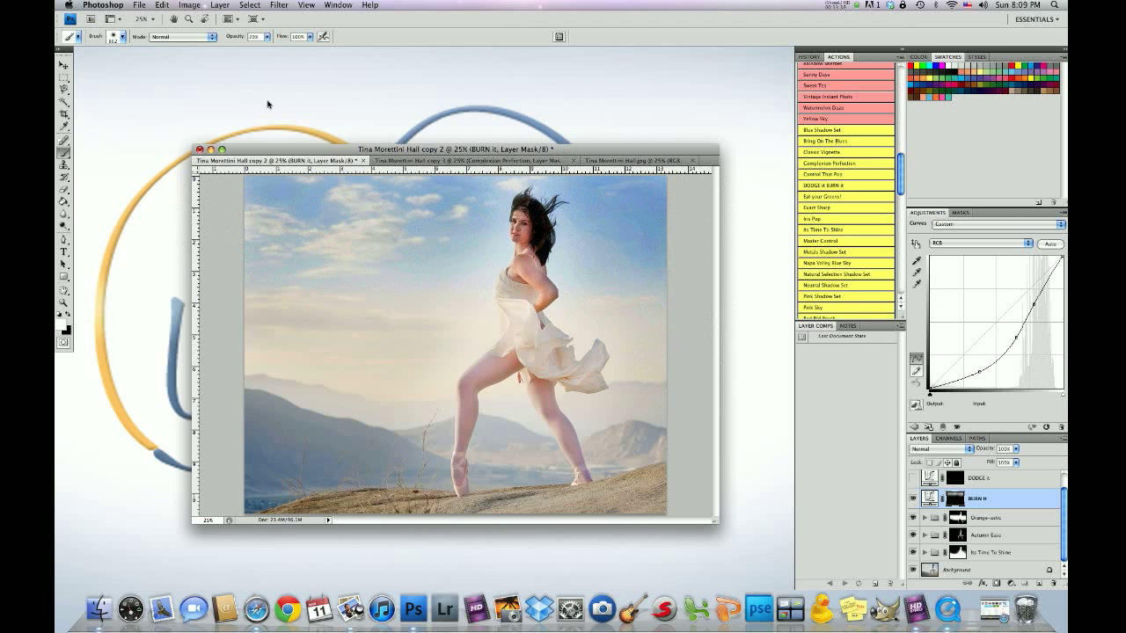
# - Darken the sky along the photo's left edge further by painting the BURN it mask
pyautogui.moveTo(256, 242)
pyautogui.mouseDown()
pyautogui.moveTo(237, 230)
pyautogui.moveTo(271, 209)
pyautogui.mouseUp()
pyautogui.click(224, 201)
# - Mask BURN it off the dancer's face, neck and upper body using black, a brush of about 174 px and a higher opacity
pyautogui.click(115, 37)
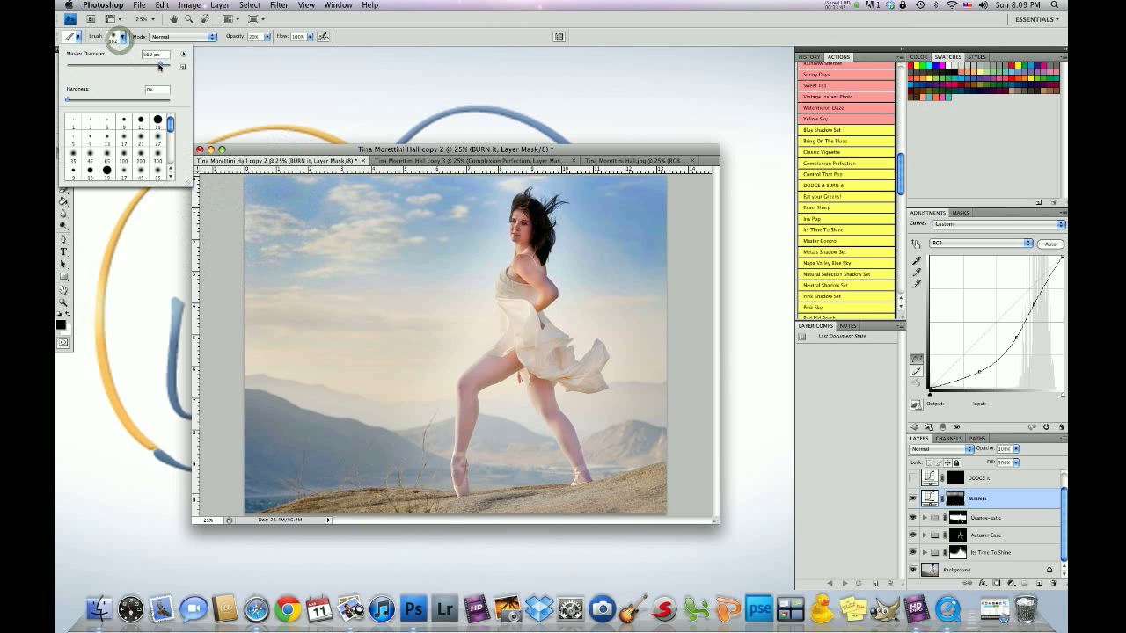
pyautogui.moveTo(159, 65); pyautogui.dragTo(137, 67)
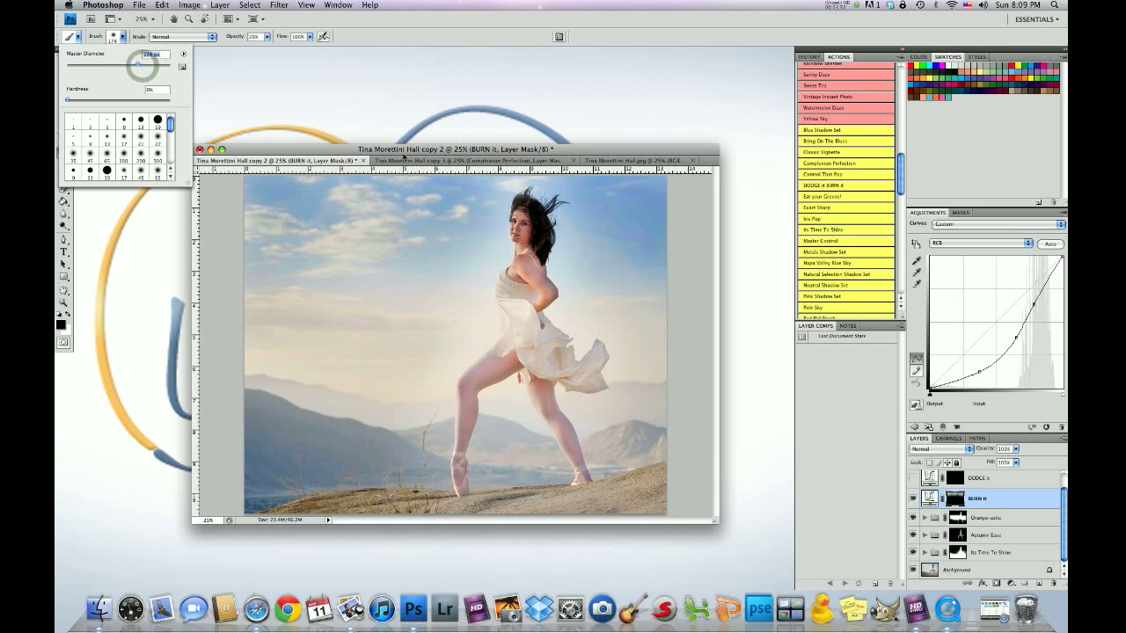
pyautogui.moveTo(269, 41); pyautogui.dragTo(287, 55)
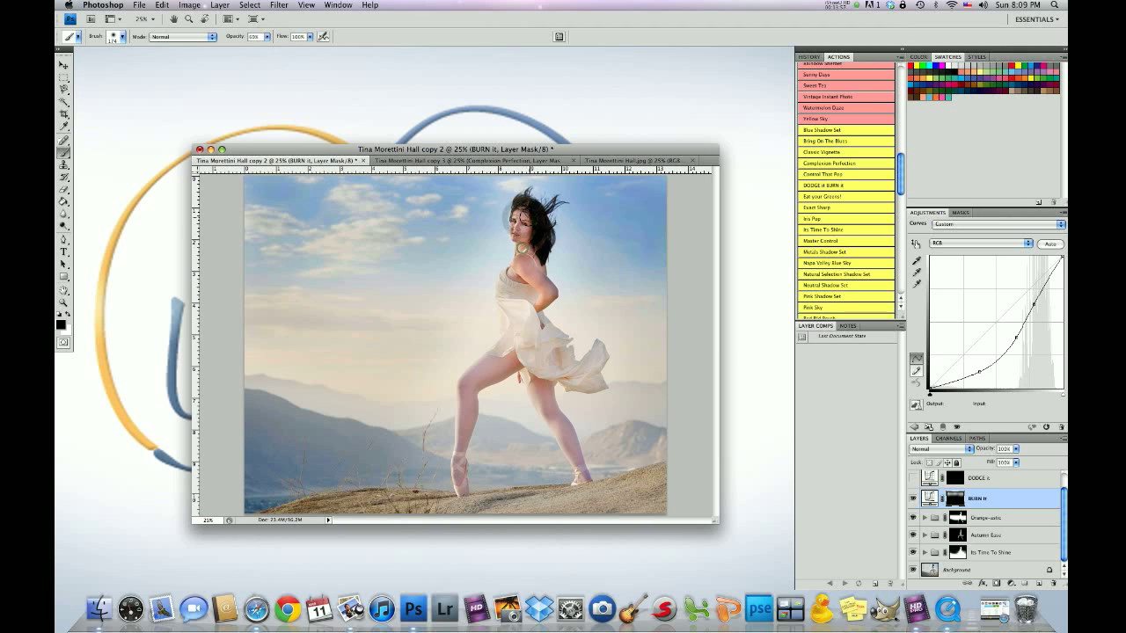
pyautogui.moveTo(520, 249)
pyautogui.mouseDown()
pyautogui.moveTo(537, 241)
pyautogui.moveTo(539, 220)
pyautogui.moveTo(537, 239)
pyautogui.mouseUp()
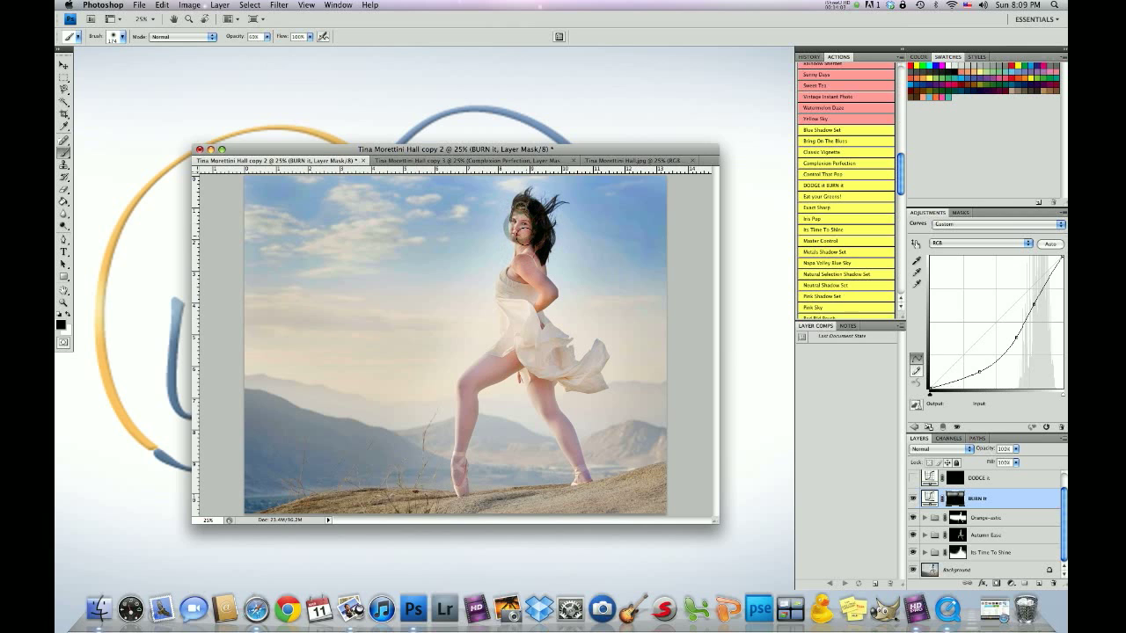
pyautogui.moveTo(524, 258)
pyautogui.mouseDown()
pyautogui.moveTo(534, 285)
pyautogui.moveTo(511, 284)
pyautogui.moveTo(527, 253)
pyautogui.moveTo(521, 209)
pyautogui.moveTo(532, 299)
pyautogui.mouseUp()
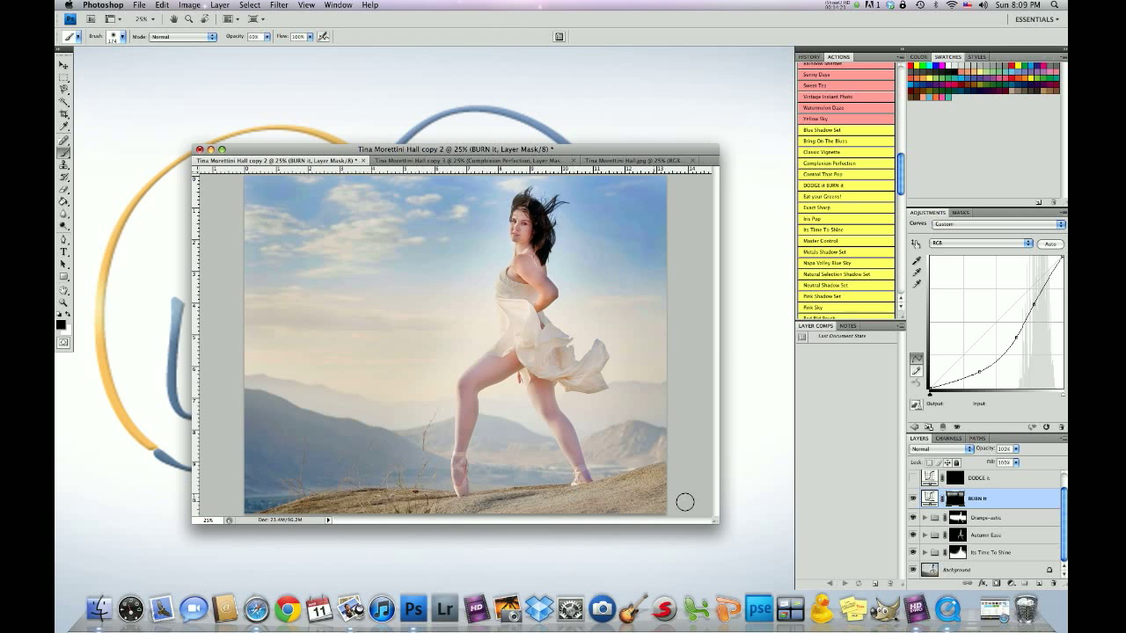
# - Show the Pink Sky group with its mask selected, and set the brush to 40% opacity and about 450 px
pyautogui.scroll(2, 969, 540)
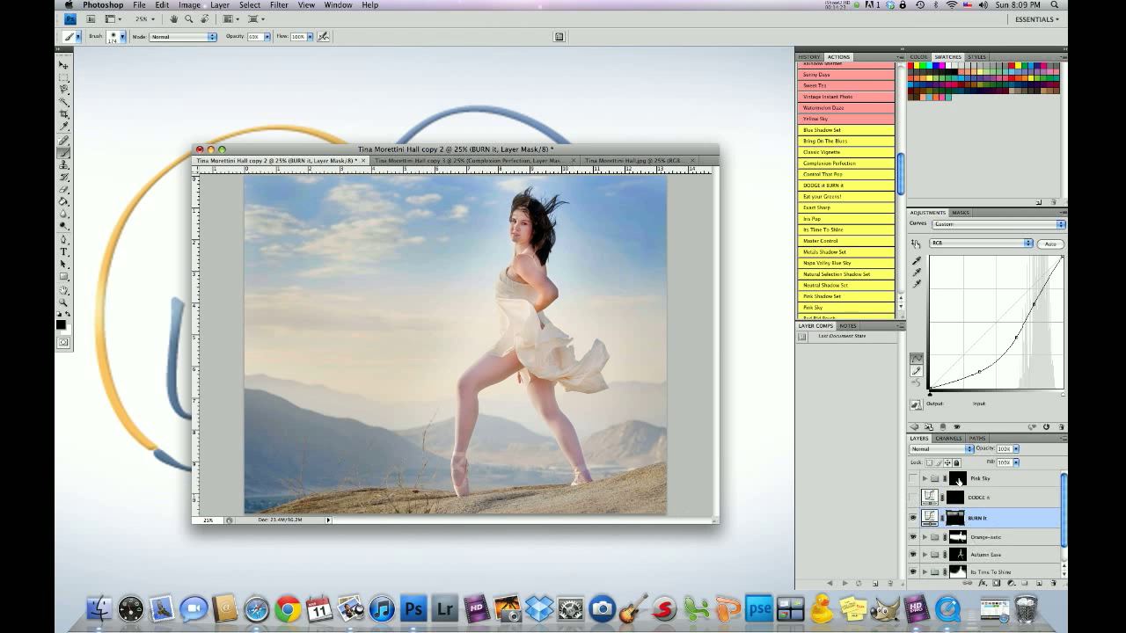
pyautogui.click(958, 479)
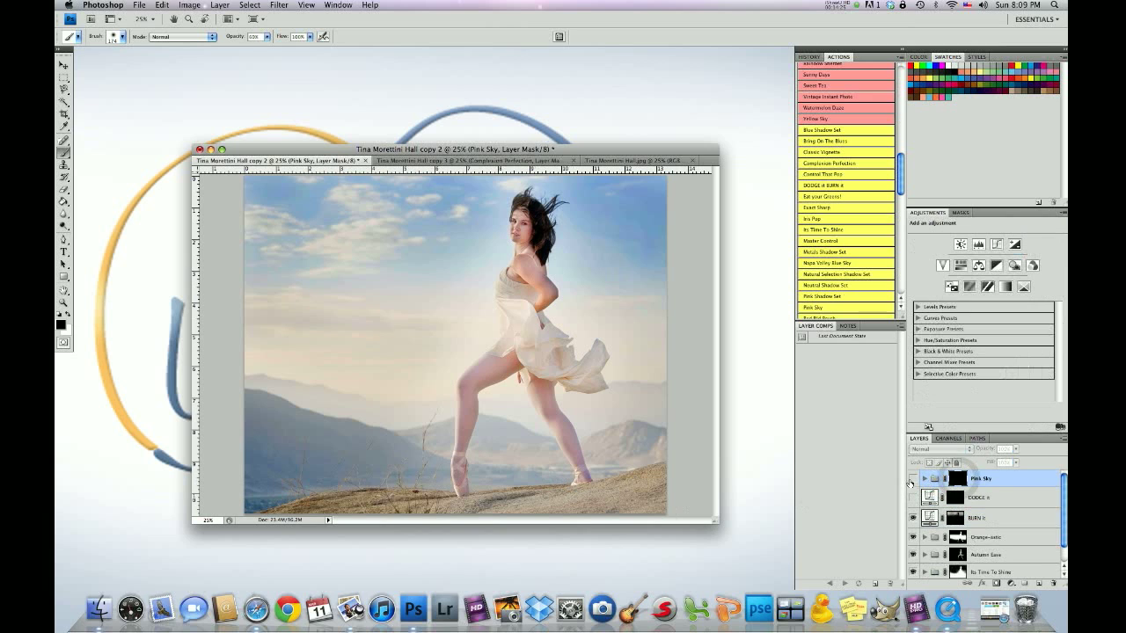
pyautogui.click(912, 478)
pyautogui.moveTo(267, 37); pyautogui.dragTo(258, 49)
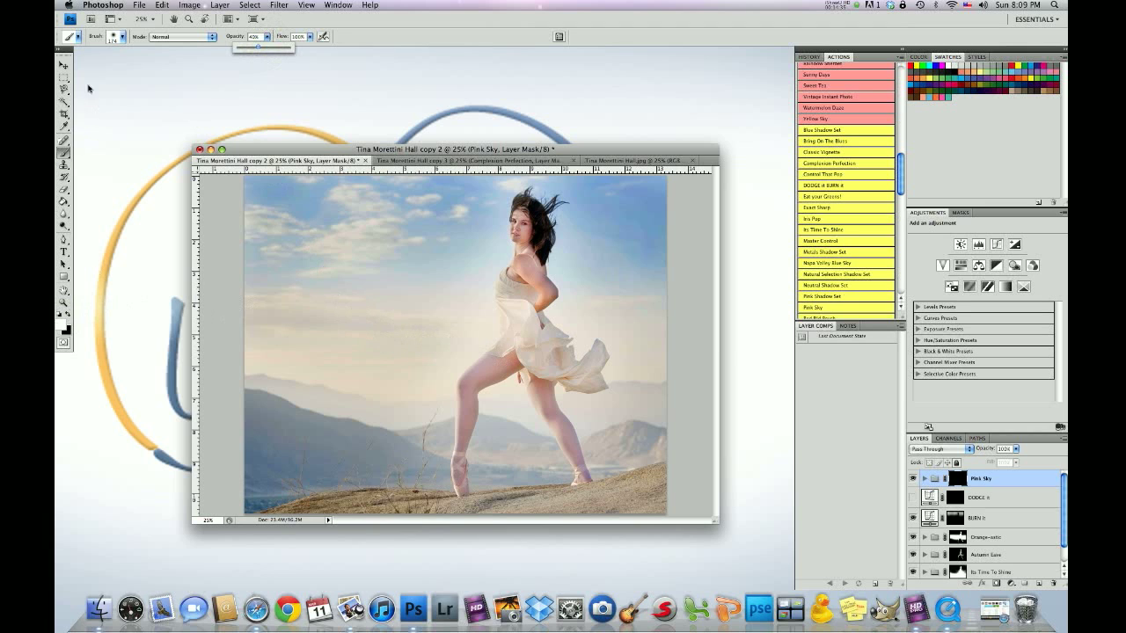
pyautogui.click(114, 40)
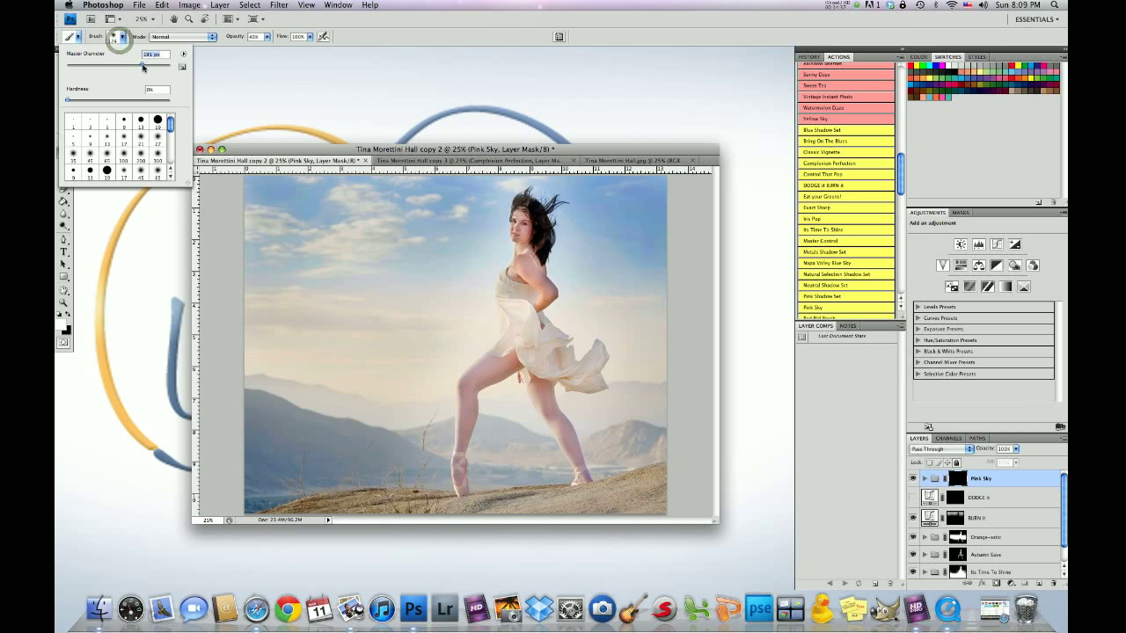
pyautogui.moveTo(139, 65); pyautogui.dragTo(165, 66)
pyautogui.moveTo(161, 66); pyautogui.dragTo(159, 66)
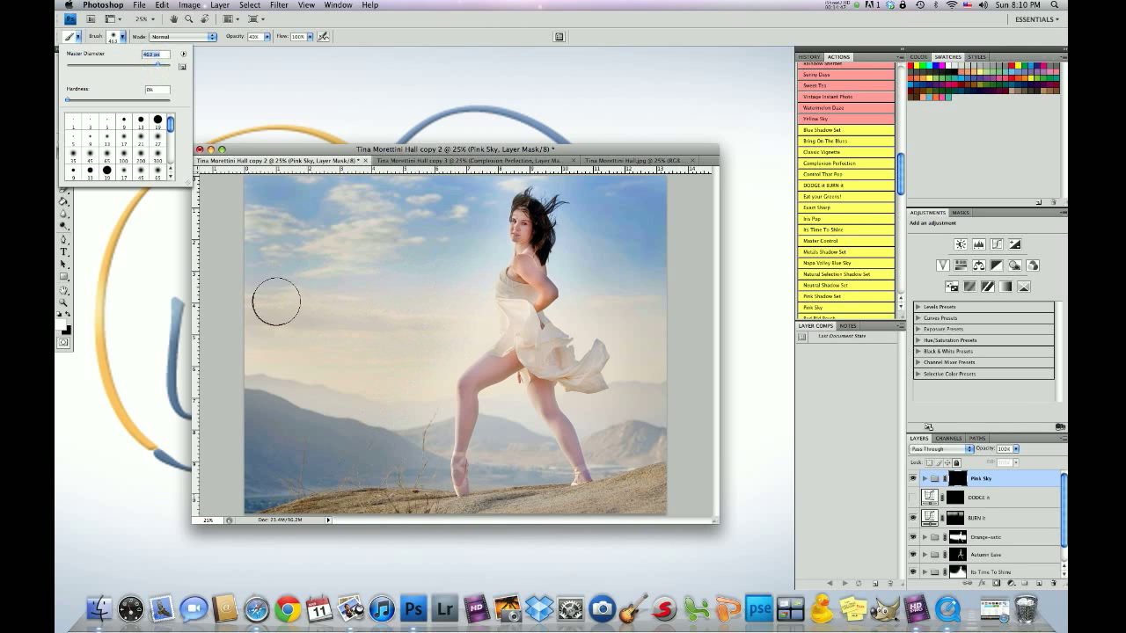
# - Paint Pink Sky across the lower sky and above the mountains on both sides of the dancer
pyautogui.click(403, 379)
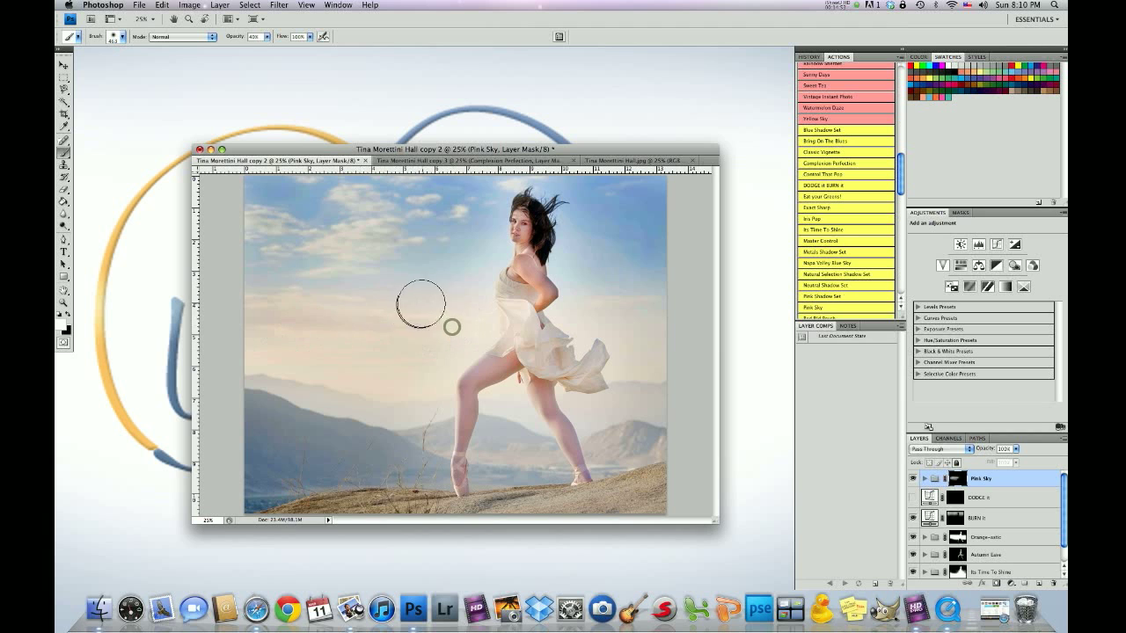
pyautogui.moveTo(385, 363); pyautogui.dragTo(280, 361)
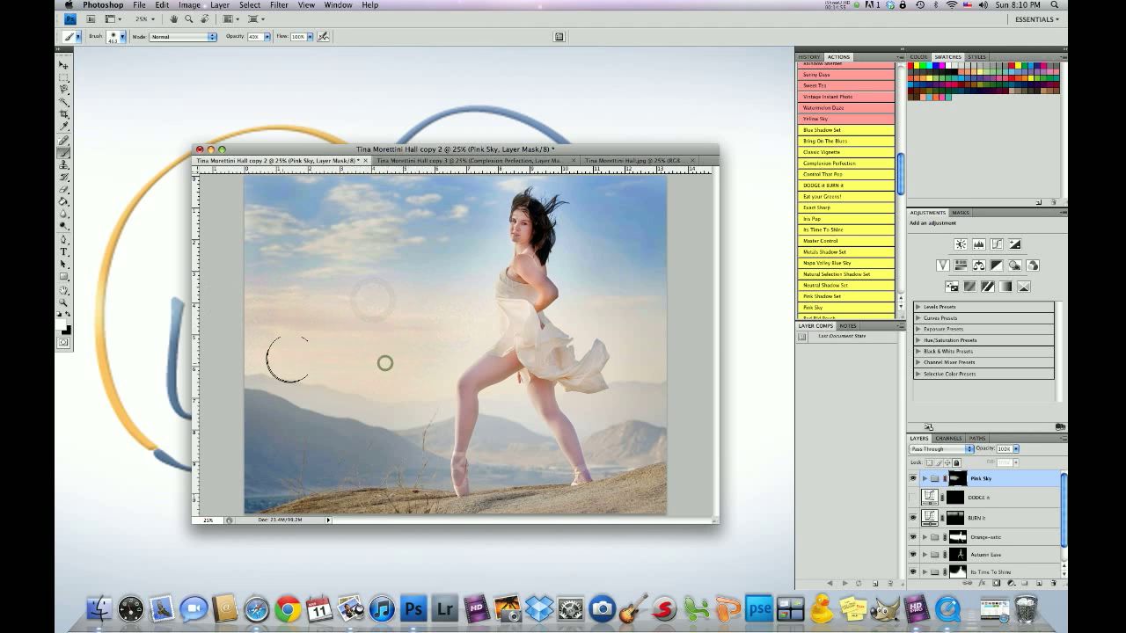
pyautogui.moveTo(607, 315); pyautogui.dragTo(666, 321)
pyautogui.moveTo(634, 359)
pyautogui.mouseDown()
pyautogui.moveTo(654, 361)
pyautogui.moveTo(646, 328)
pyautogui.mouseUp()
pyautogui.click(616, 309)
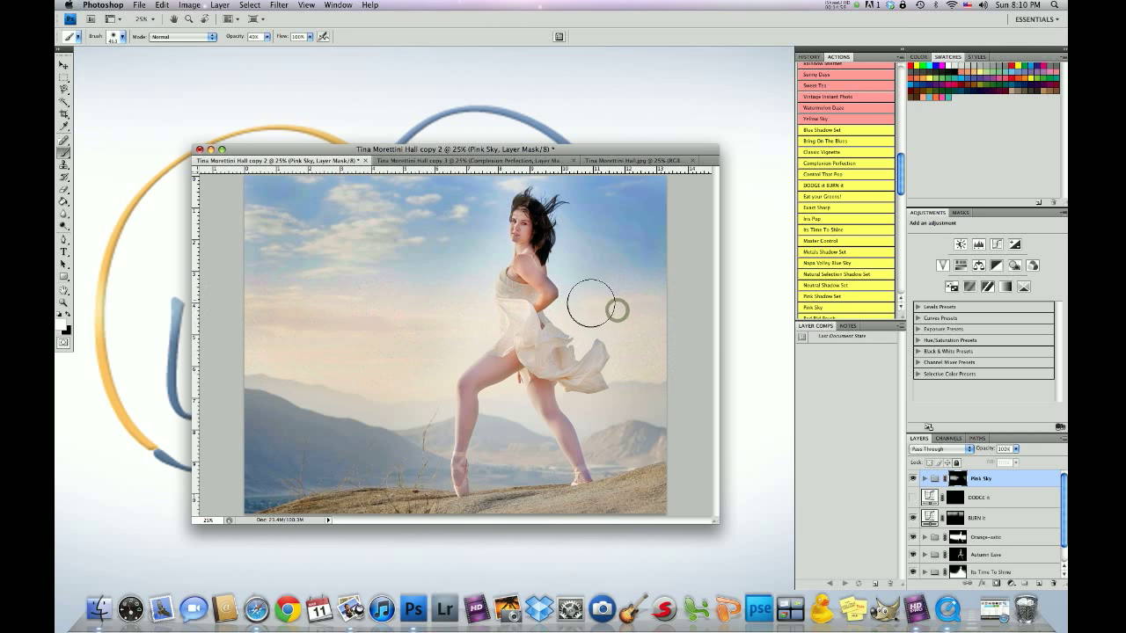
pyautogui.click(344, 307)
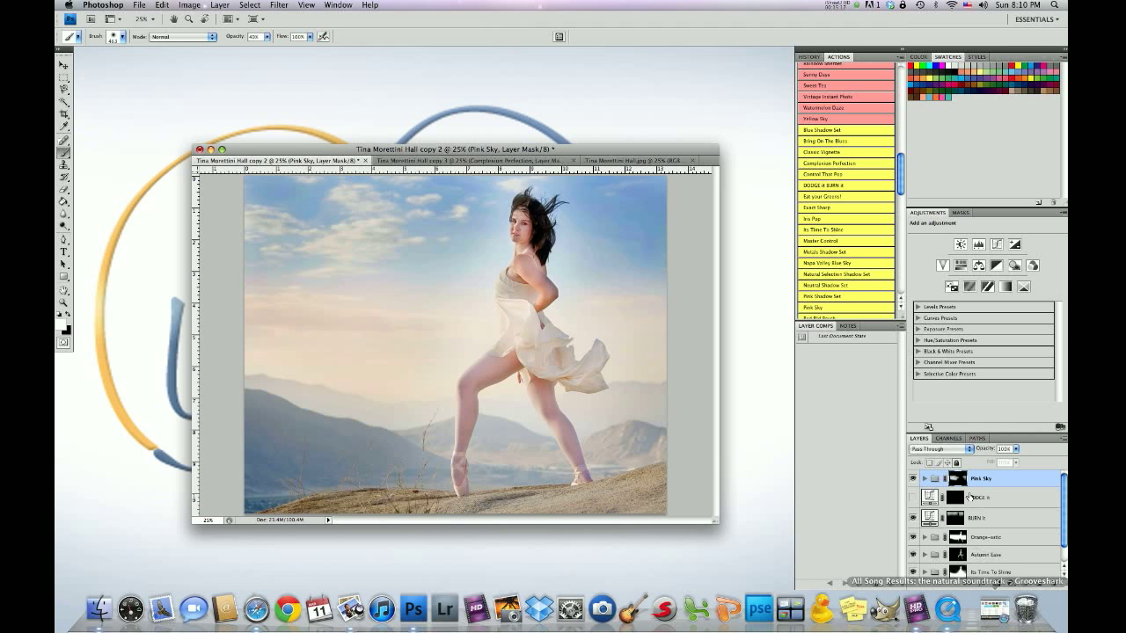
# - Compare the copy 2 edit with the copy 3 version of the photo, ending on copy 3
pyautogui.click(446, 164)
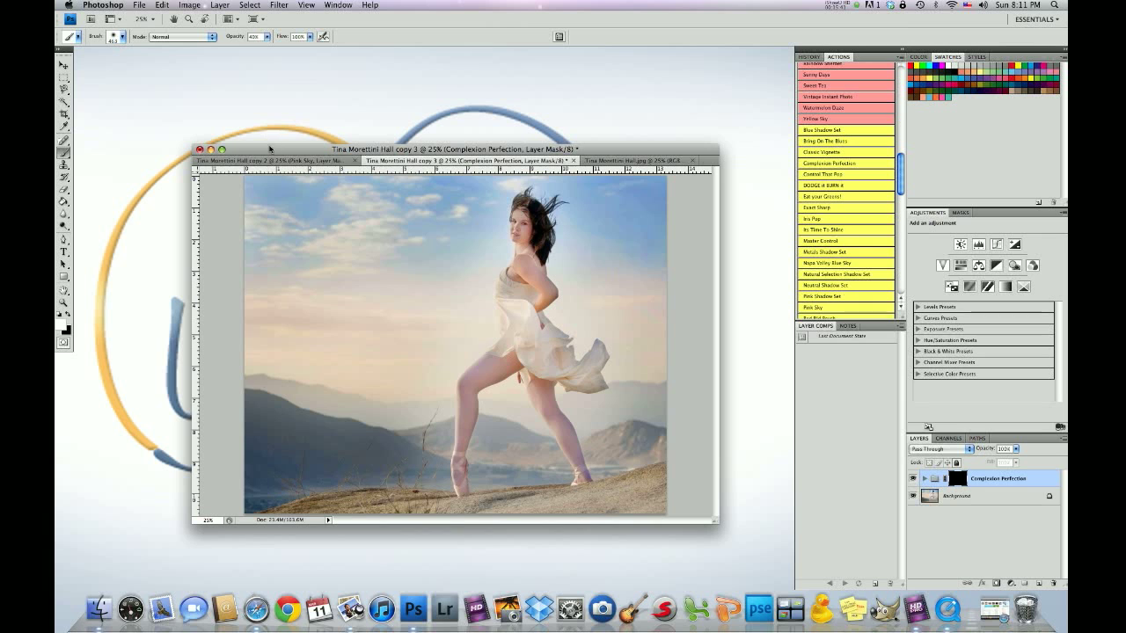
pyautogui.click(270, 160)
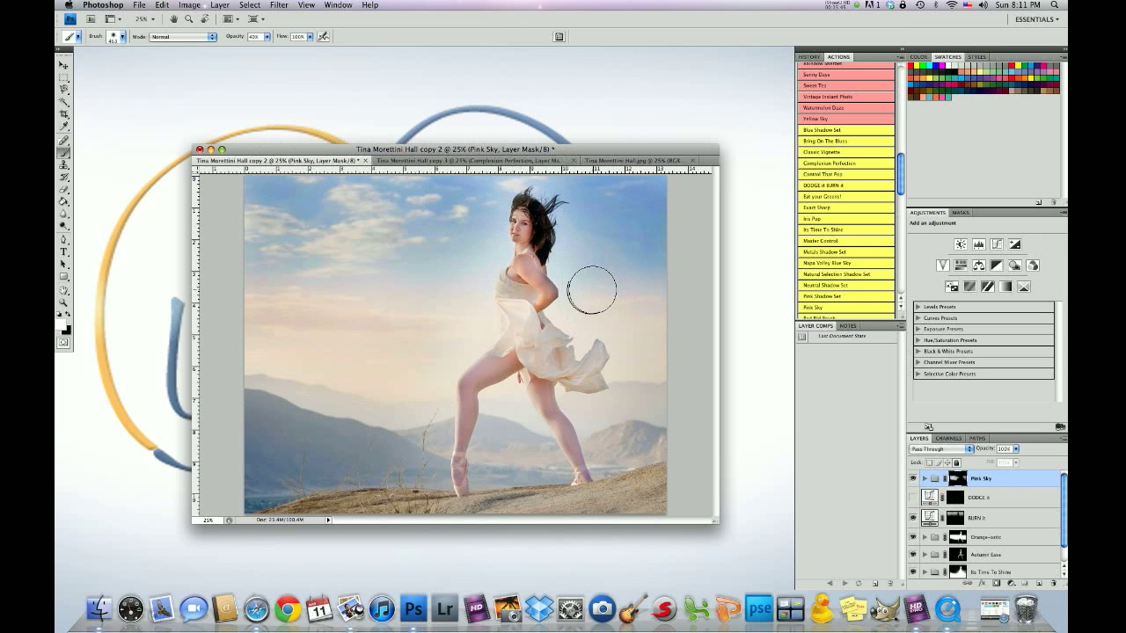
pyautogui.click(450, 161)
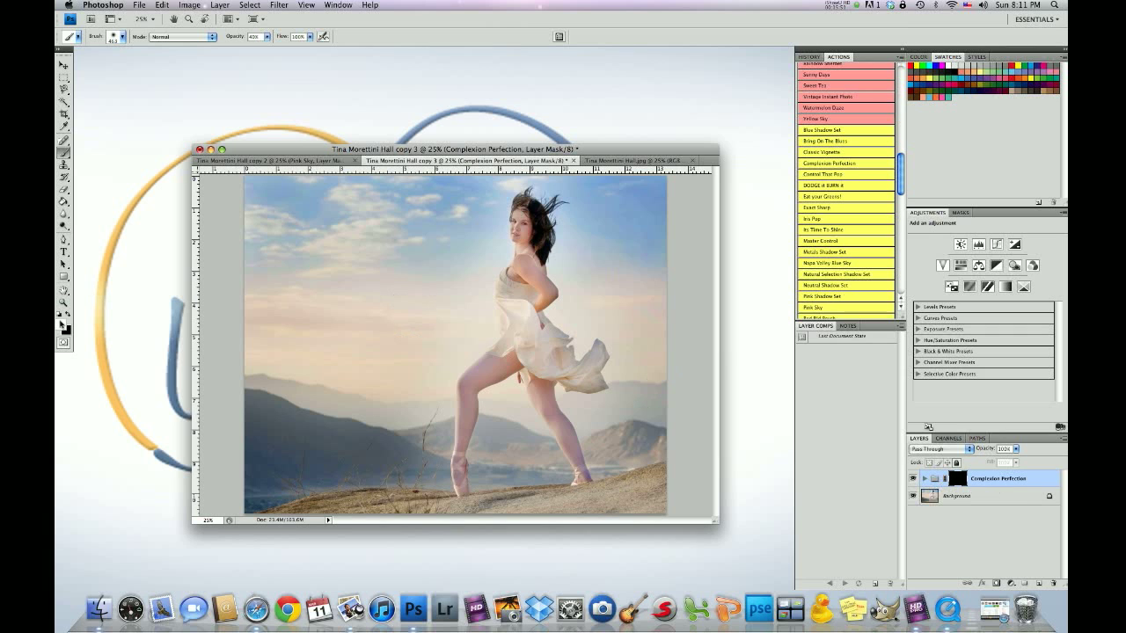
# - Swap the painting colours and open the brush size settings for the Complexion Perfection mask
pyautogui.press('x')
pyautogui.click(122, 36)
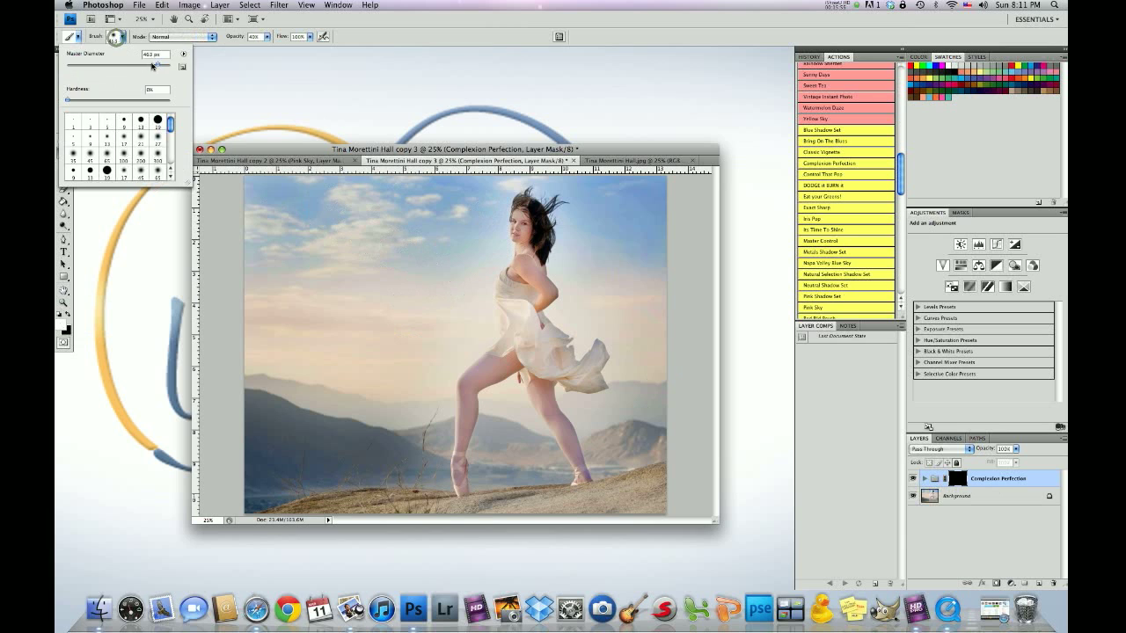